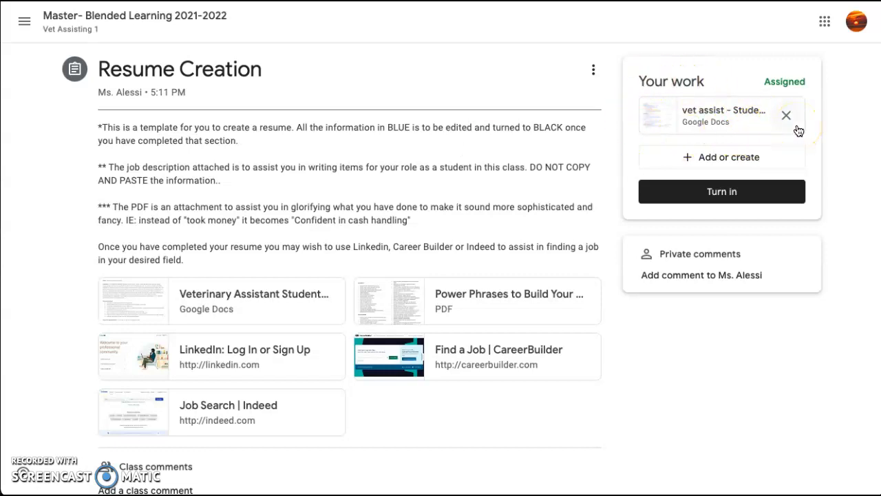
# Open the student resume template from the assigned work and scroll through it
pyautogui.click(758, 132)
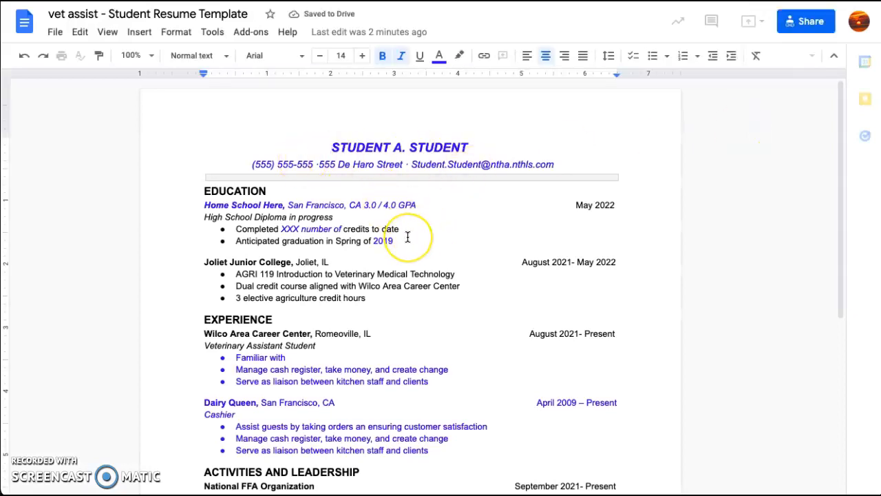
pyautogui.scroll(-3, 408, 237)
pyautogui.scroll(-3, 417, 321)
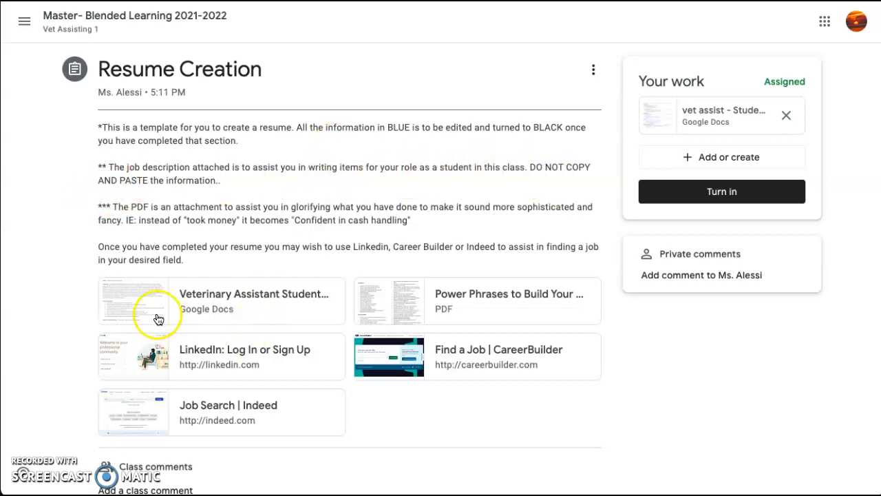
# Review the Veterinary Assistant Student job description, then return to the Resume Creation assignment
pyautogui.click(258, 311)
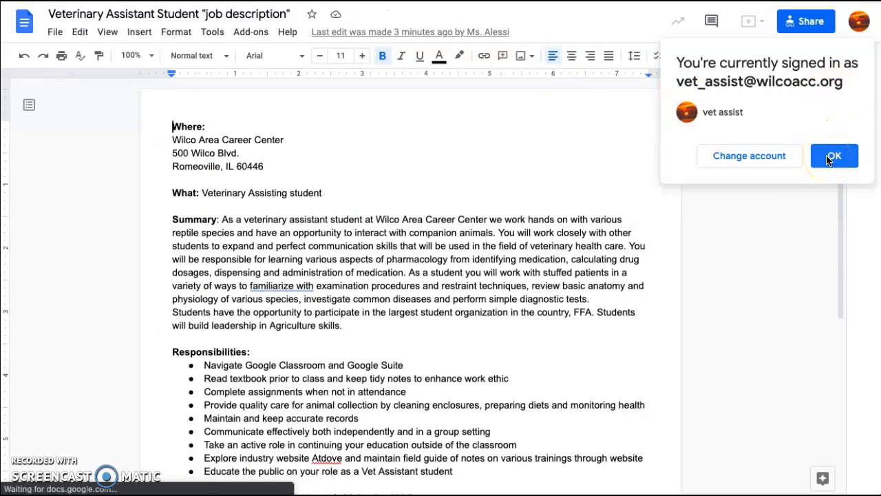
pyautogui.click(829, 158)
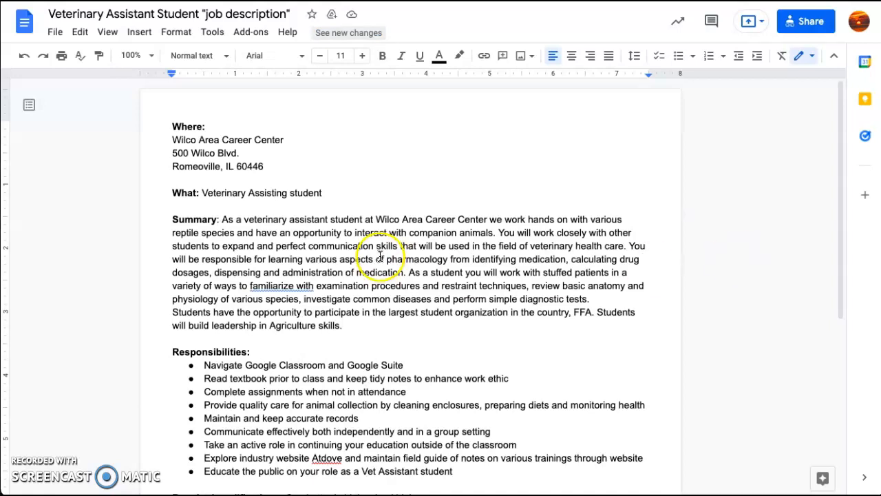
pyautogui.scroll(-2, 452, 291)
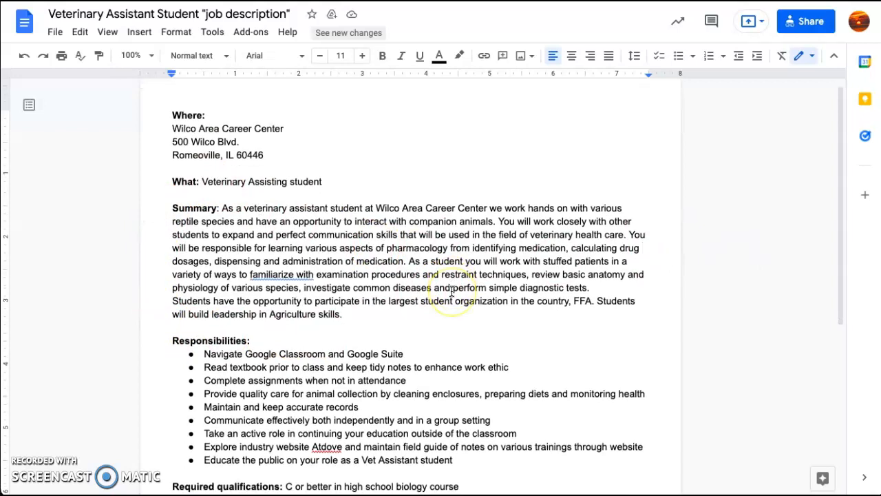
pyautogui.scroll(-2, 451, 292)
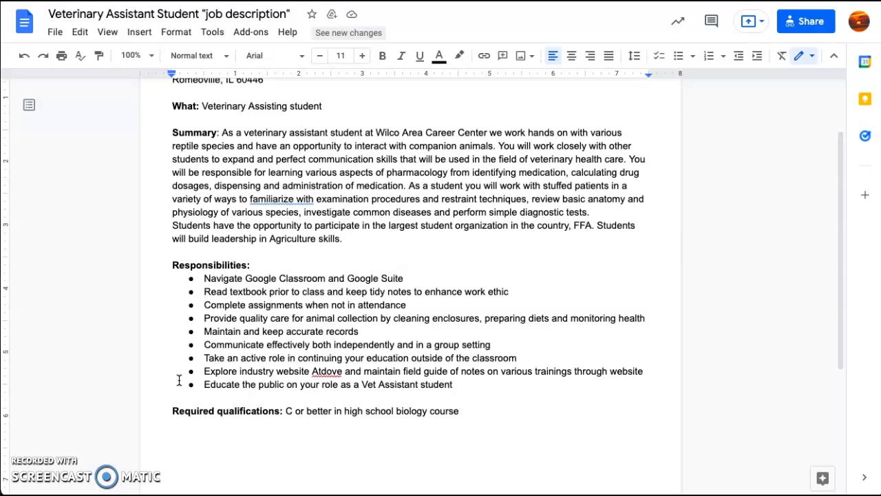
pyautogui.click(137, 292)
pyautogui.click(118, 103)
pyautogui.hotkey('ctrl', 'shift', 'Tab')
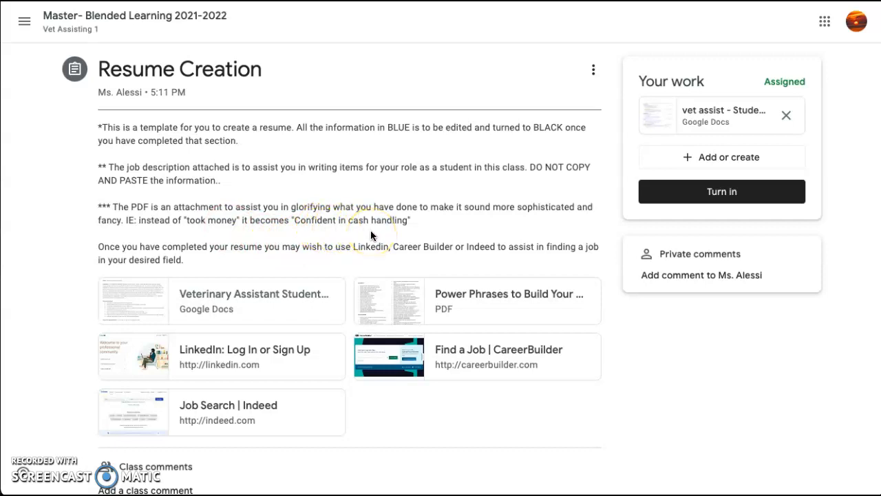
# Open the 'Power Phrases to Build Your Resume' PDF and read through its pages
pyautogui.click(495, 303)
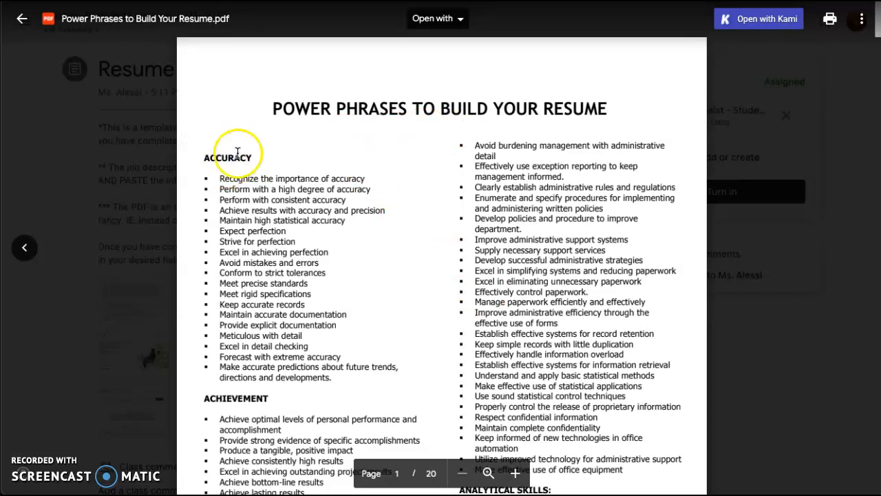
pyautogui.scroll(-4, 268, 216)
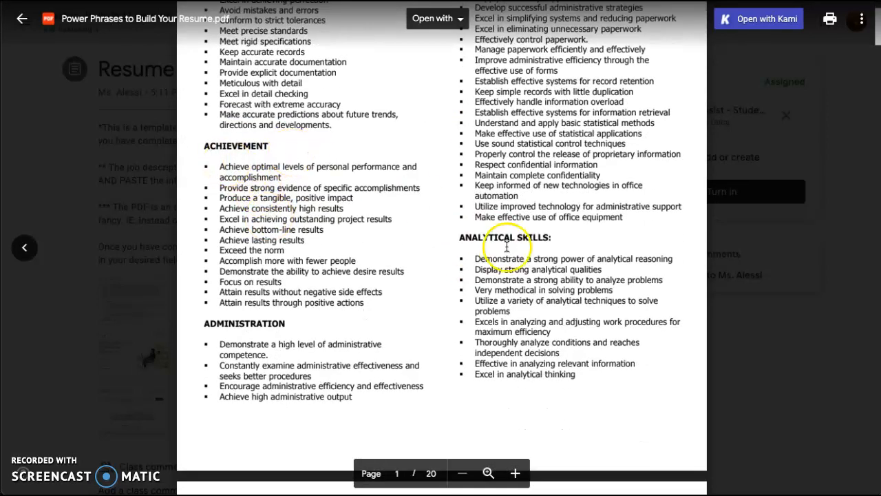
pyautogui.scroll(-2, 511, 241)
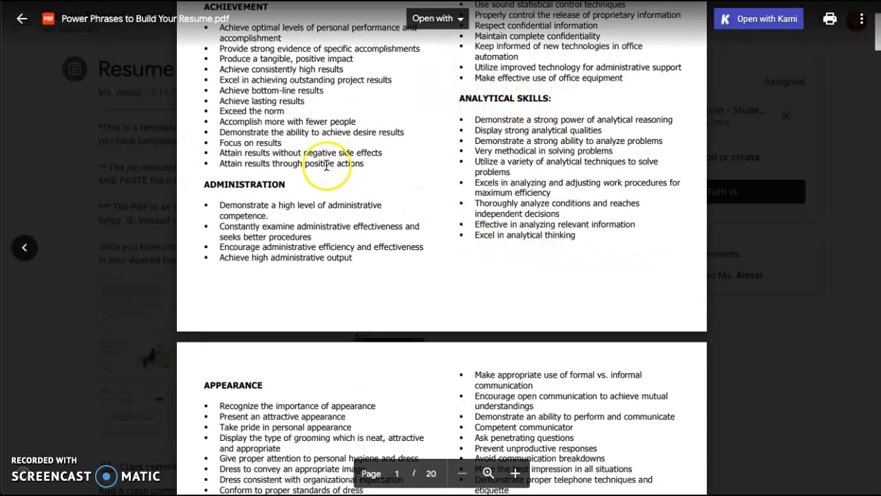
pyautogui.scroll(-3, 327, 165)
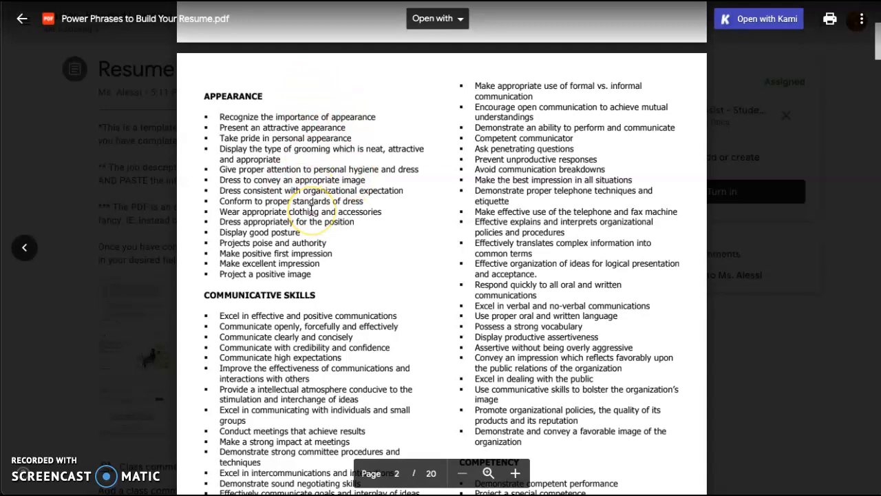
pyautogui.scroll(-4, 311, 210)
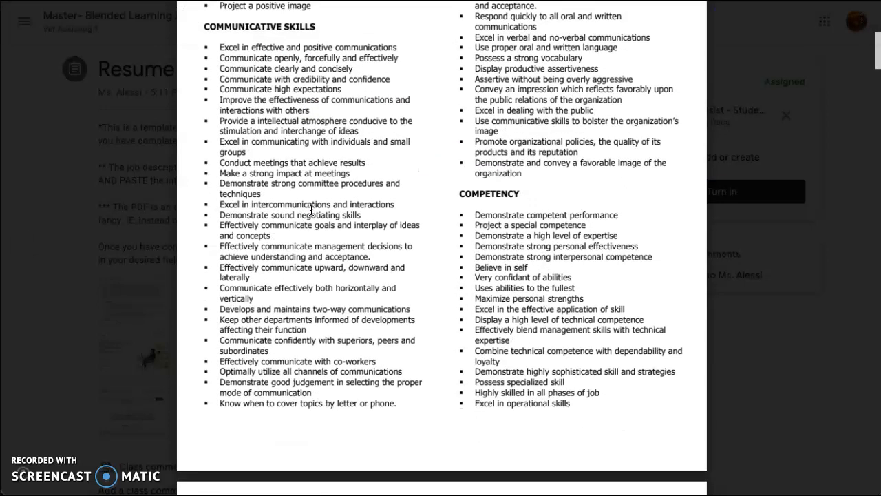
pyautogui.scroll(-1, 292, 323)
pyautogui.scroll(7, 296, 324)
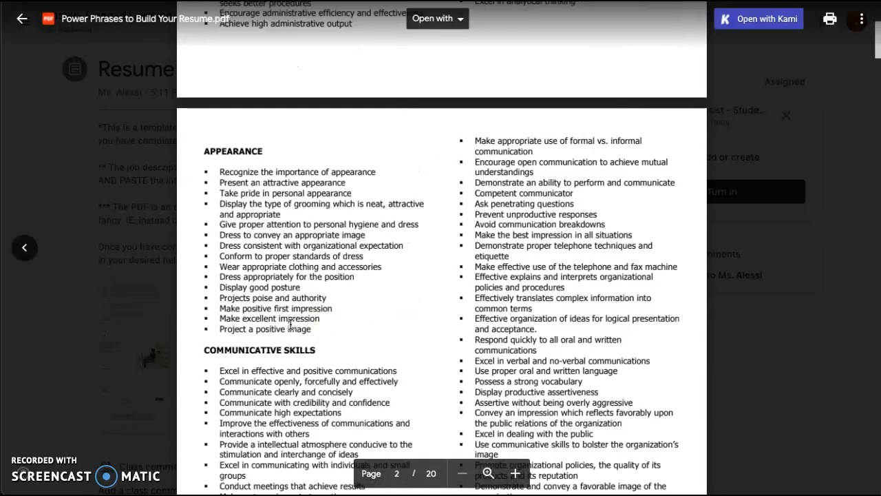
pyautogui.scroll(-4, 564, 352)
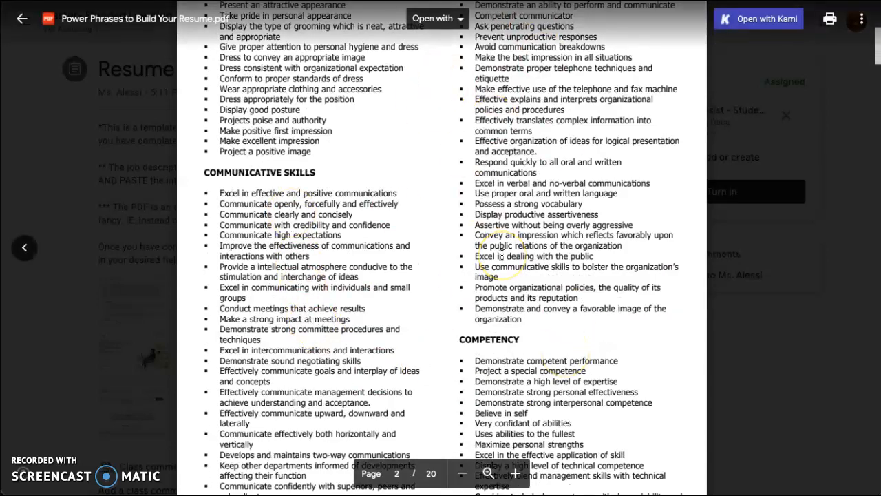
pyautogui.scroll(-3, 440, 324)
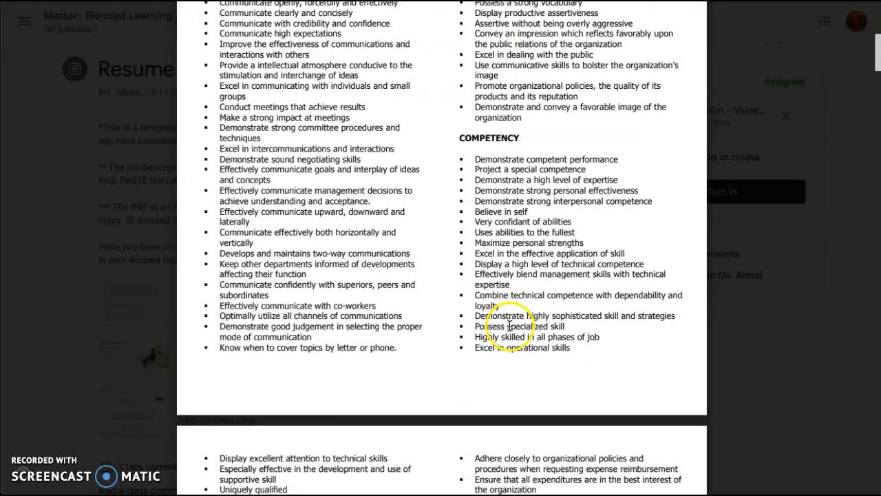
pyautogui.scroll(-2, 517, 296)
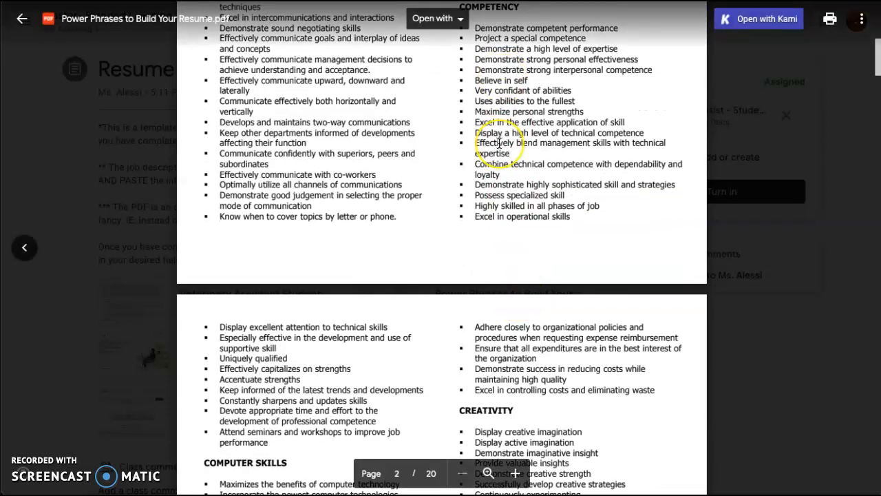
pyautogui.scroll(-2, 388, 167)
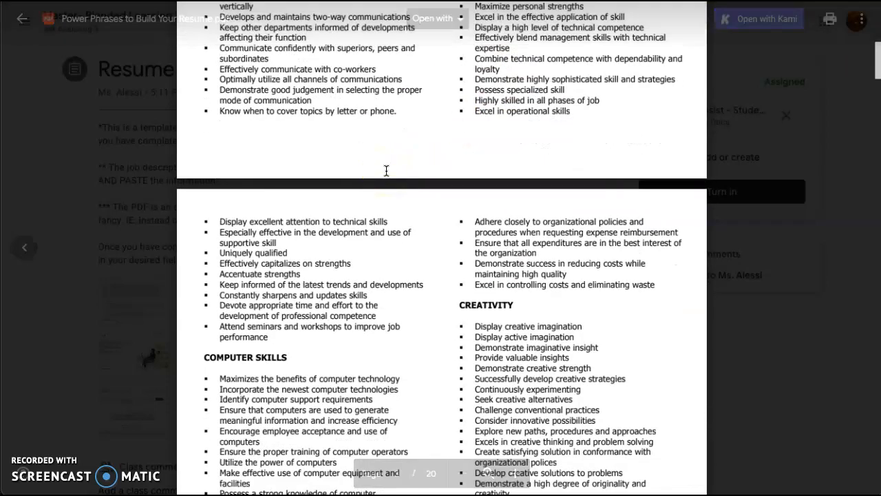
pyautogui.scroll(-4, 386, 170)
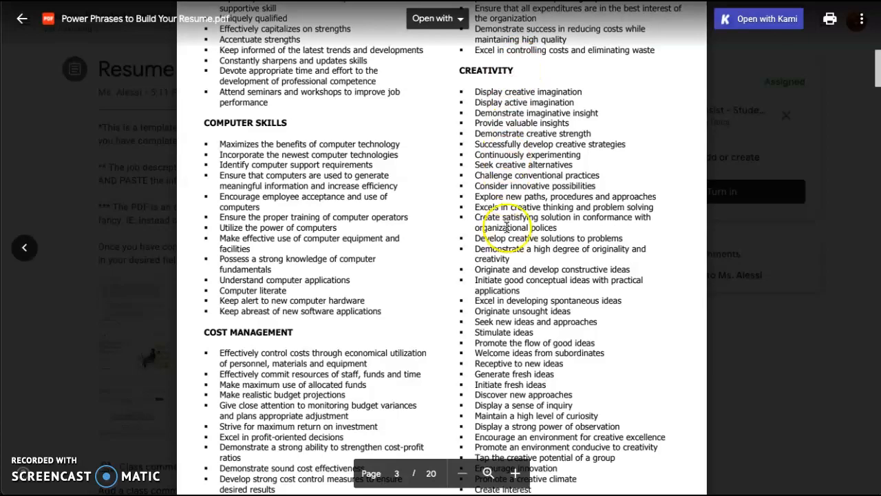
pyautogui.scroll(-6, 510, 228)
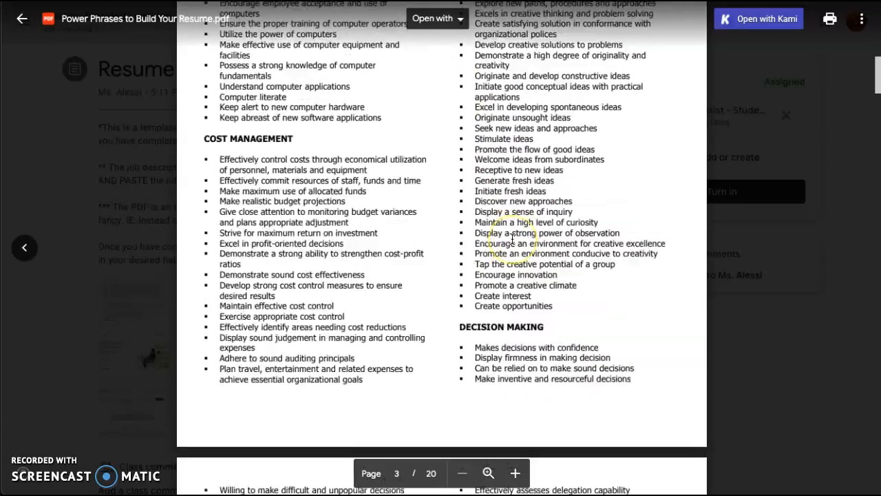
pyautogui.scroll(-15, 512, 239)
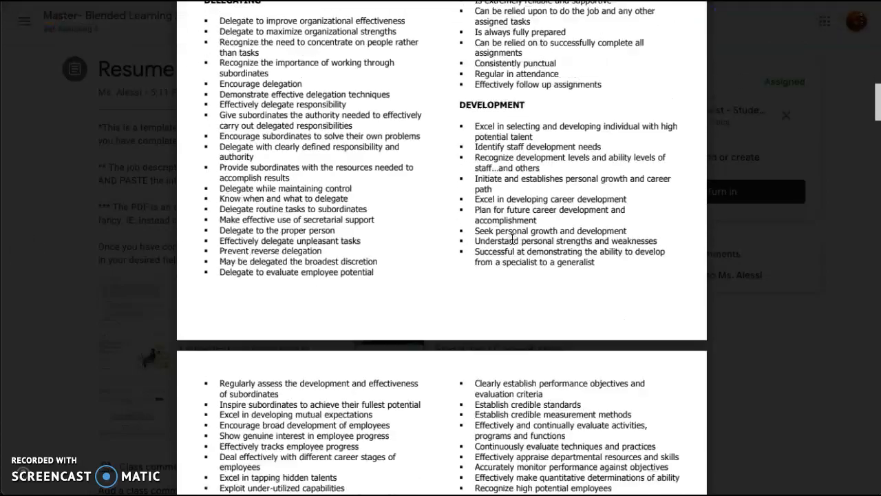
pyautogui.scroll(-12, 409, 231)
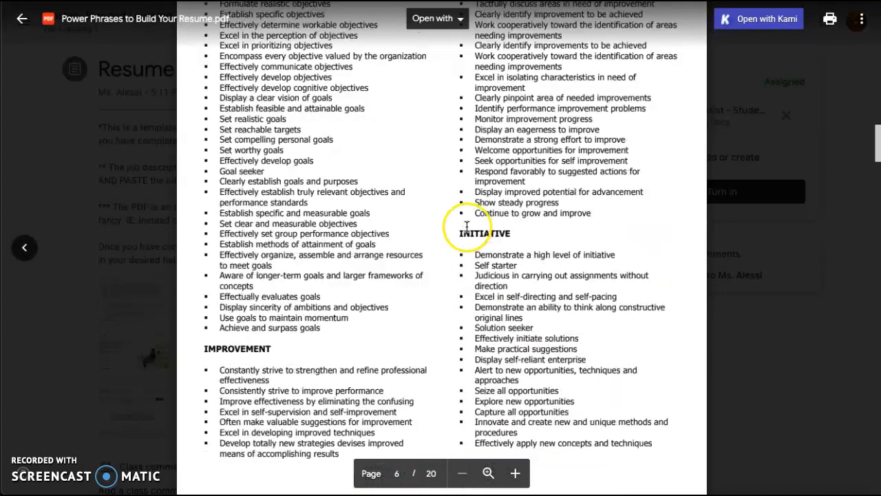
pyautogui.scroll(-4, 460, 246)
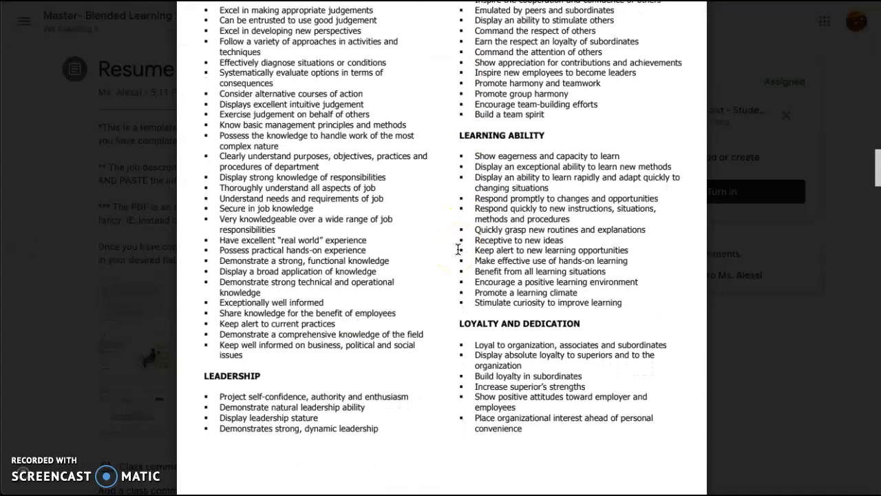
pyautogui.scroll(-1, 544, 272)
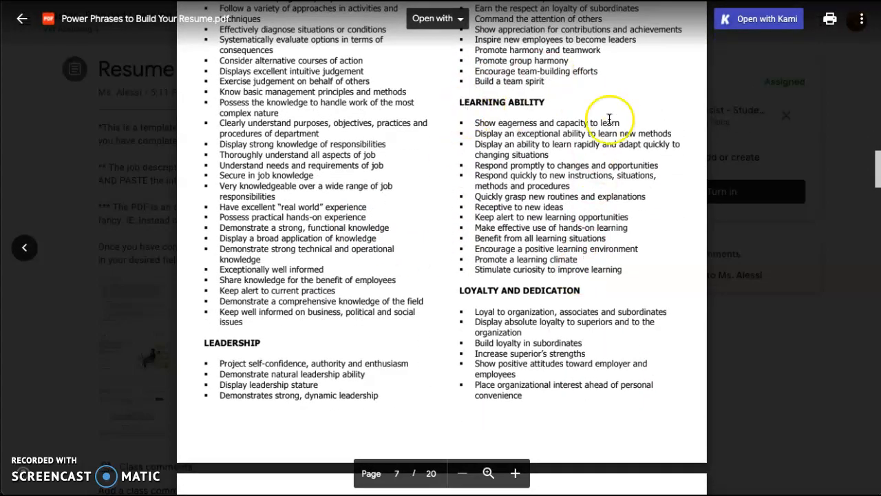
pyautogui.scroll(-10, 520, 205)
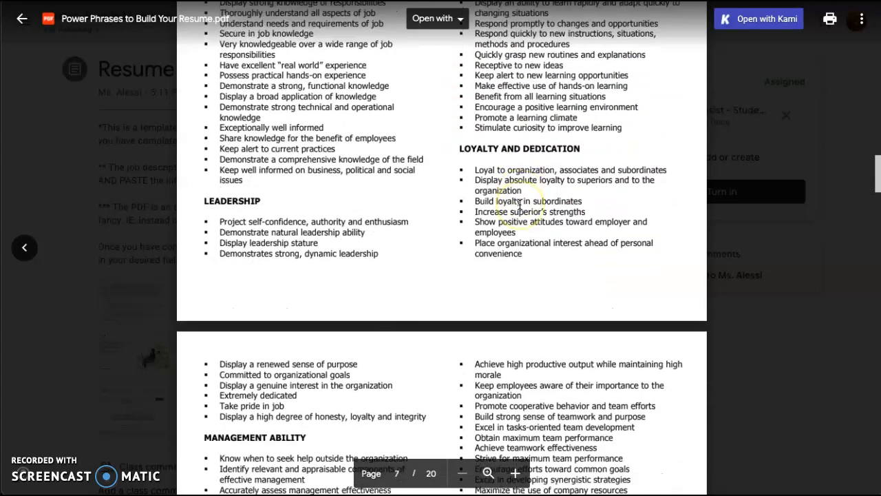
pyautogui.scroll(-2, 501, 187)
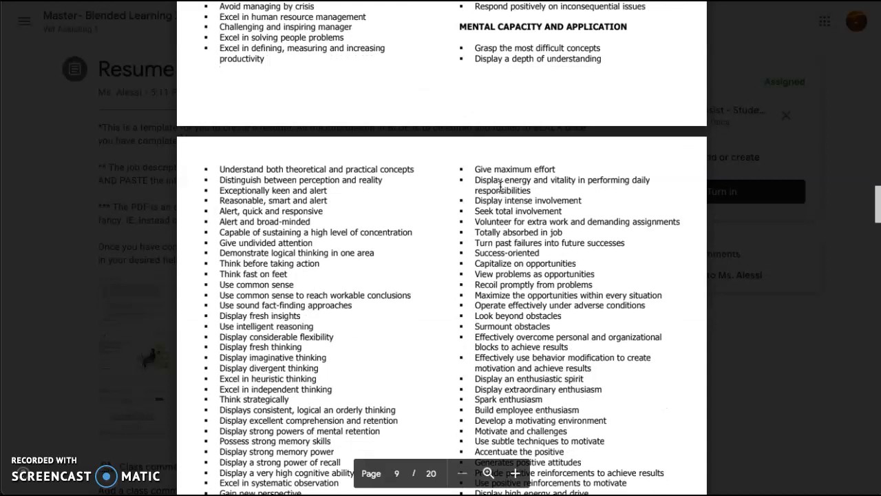
pyautogui.scroll(-2, 501, 187)
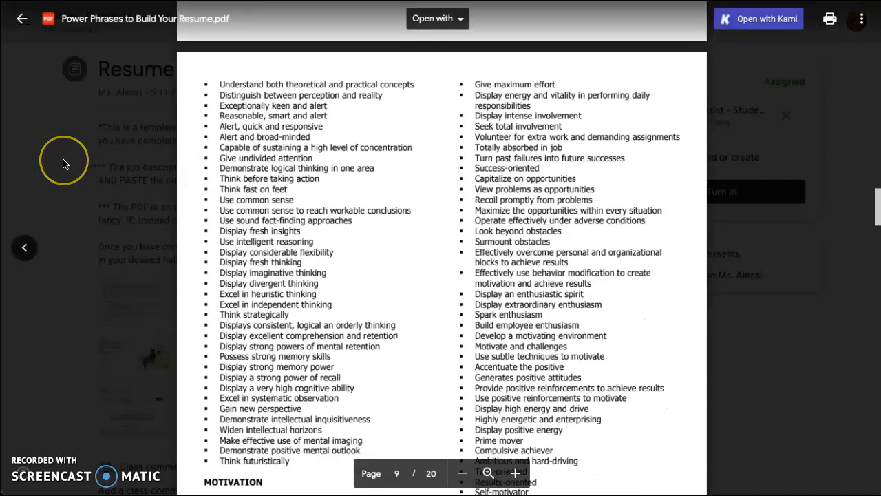
# Close the PDF preview and reopen the 'vet assist - Student Resume Template' at the top
pyautogui.click(63, 163)
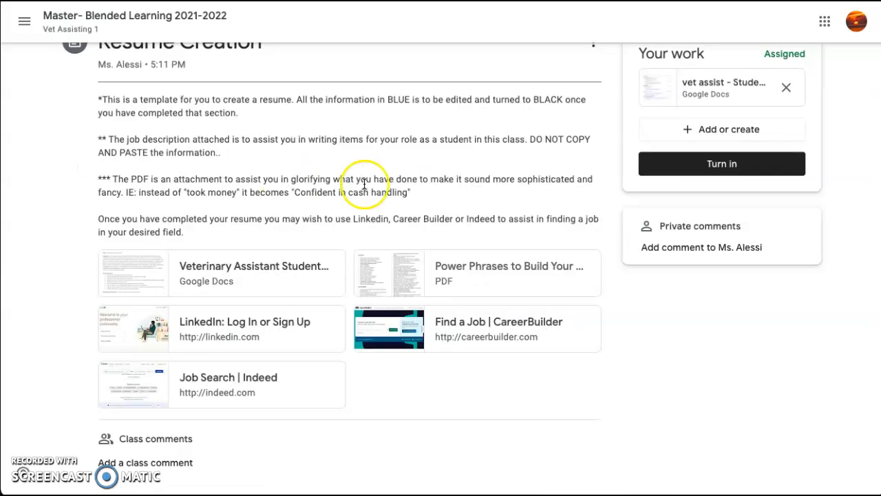
pyautogui.click(311, 282)
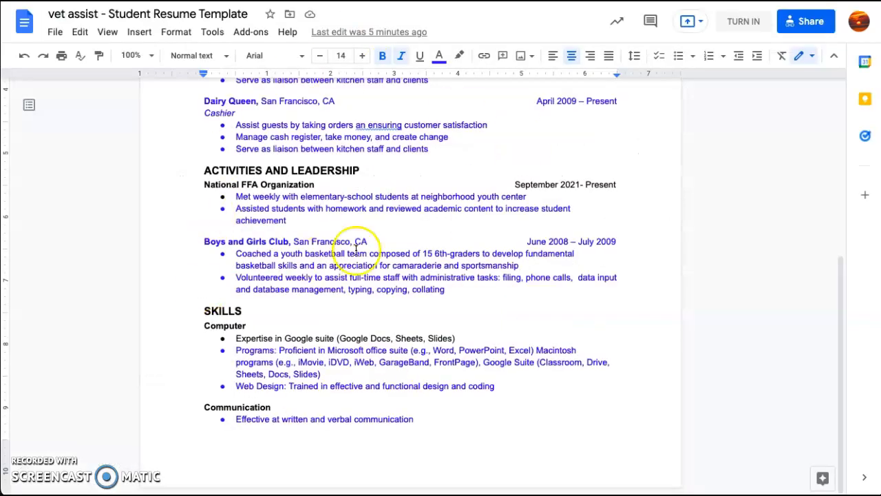
pyautogui.scroll(15, 356, 249)
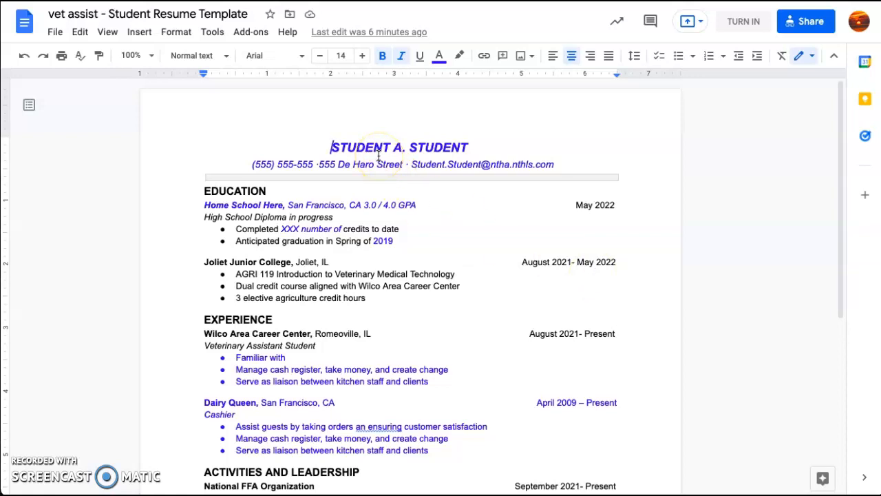
# Replace STUDENT A. STUDENT in the heading with the student's name, coloured black
pyautogui.doubleClick(605, 204)
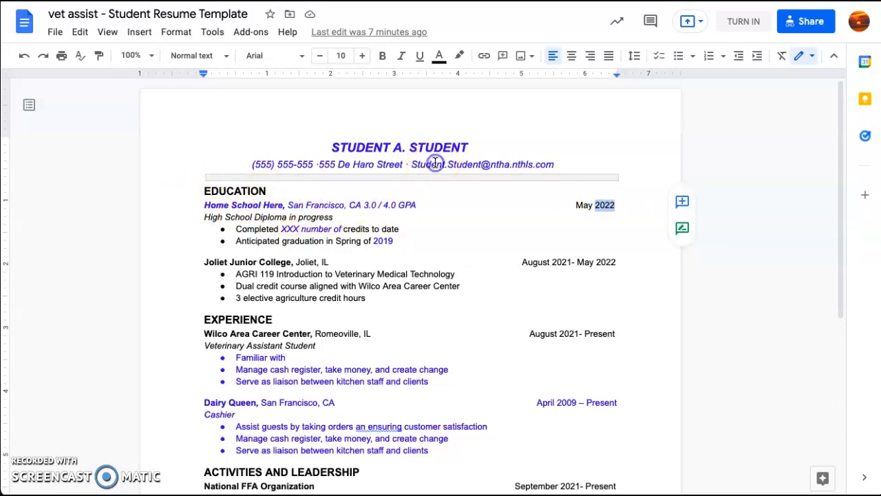
pyautogui.click(485, 136)
pyautogui.moveTo(469, 147); pyautogui.dragTo(337, 136)
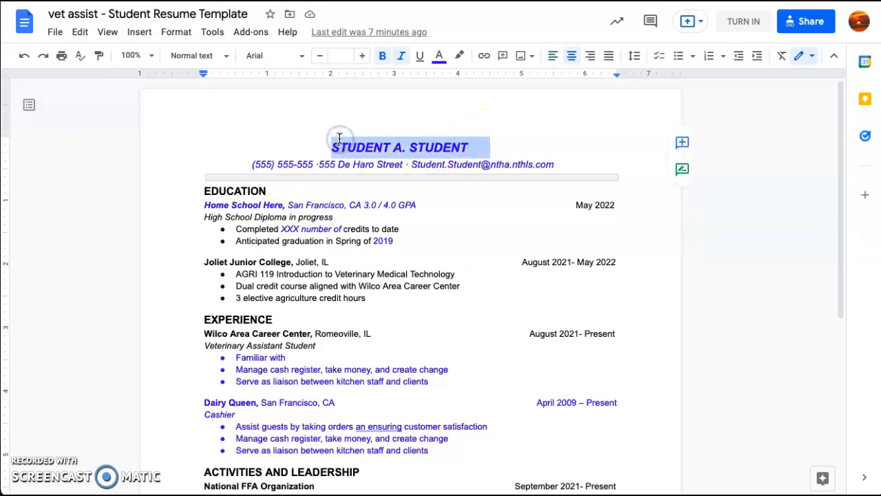
pyautogui.press('BackSpace')
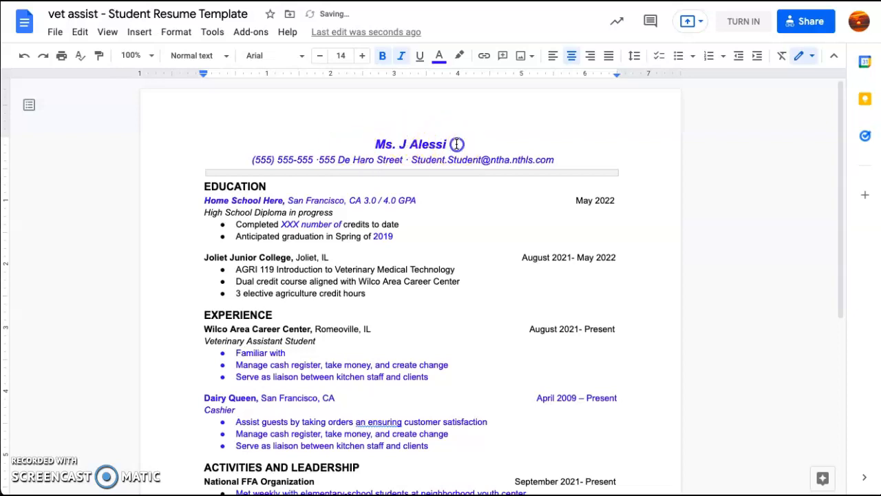
pyautogui.moveTo(456, 144); pyautogui.dragTo(350, 145)
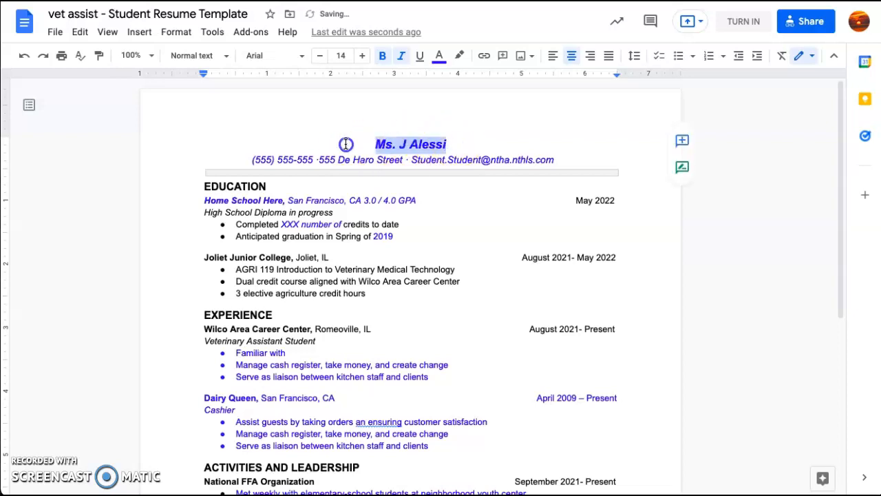
pyautogui.click(443, 67)
pyautogui.click(448, 78)
pyautogui.click(363, 156)
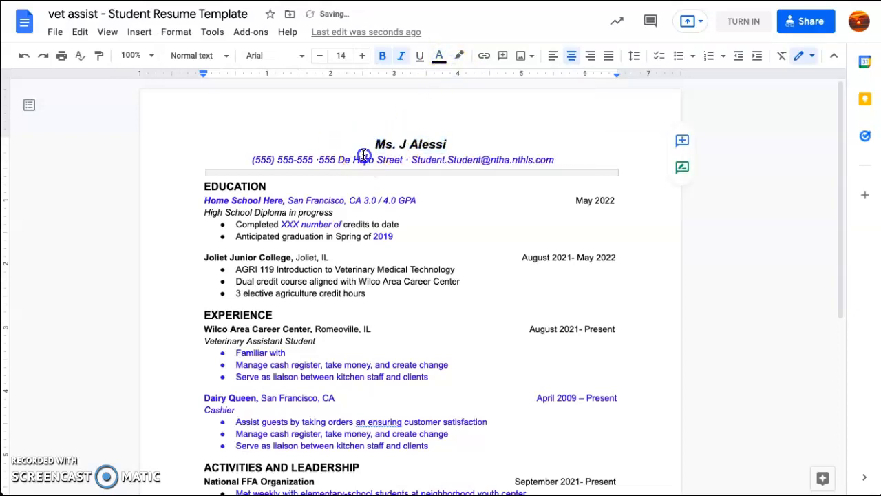
# Make the phone number and street address on the contact line black
pyautogui.moveTo(252, 160); pyautogui.dragTo(403, 159)
pyautogui.click(443, 57)
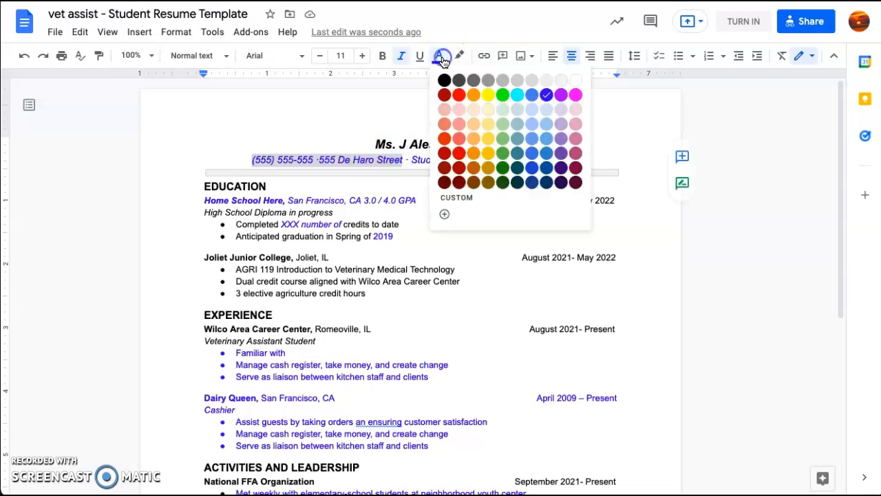
pyautogui.click(450, 80)
pyautogui.click(465, 173)
pyautogui.click(471, 164)
# Replace the sample e-mail on the contact line with the new address, coloured black
pyautogui.moveTo(556, 159); pyautogui.dragTo(409, 161)
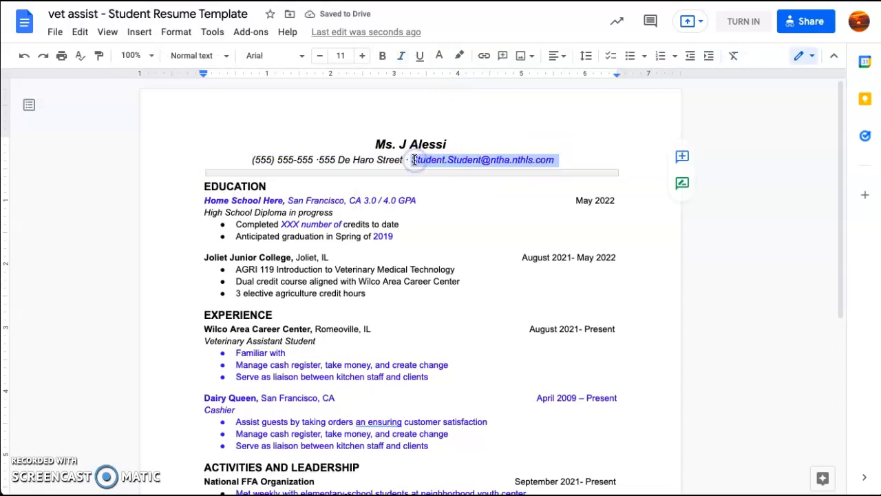
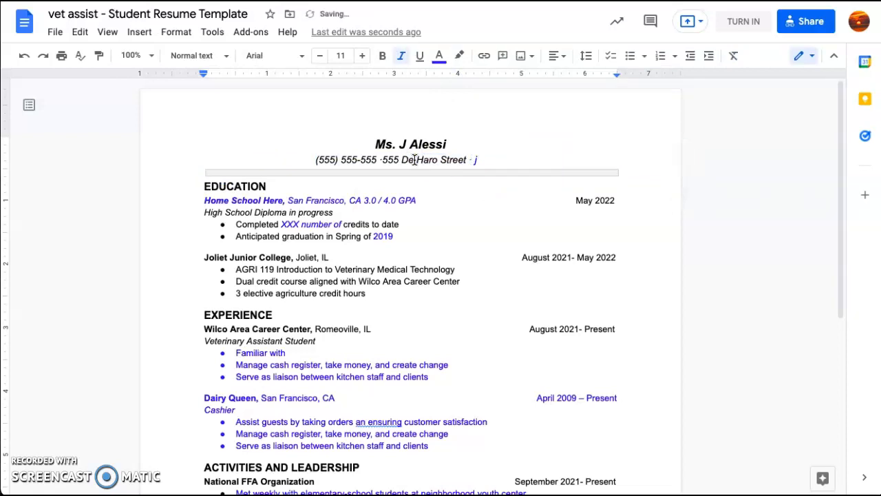
pyautogui.press('BackSpace')
pyautogui.press('BackSpace')
pyautogui.press('BackSpace')
pyautogui.press('BackSpace')
pyautogui.press('BackSpace')
pyautogui.press('BackSpace')
pyautogui.press('BackSpace')
pyautogui.press('BackSpace')
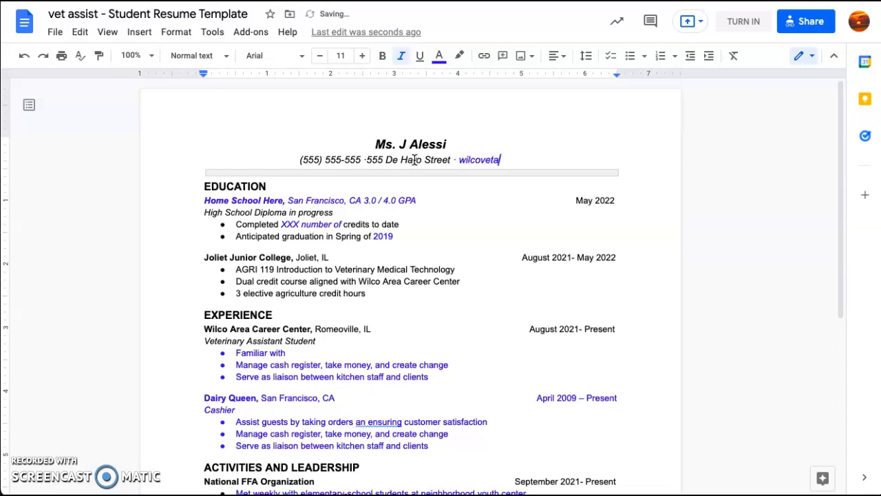
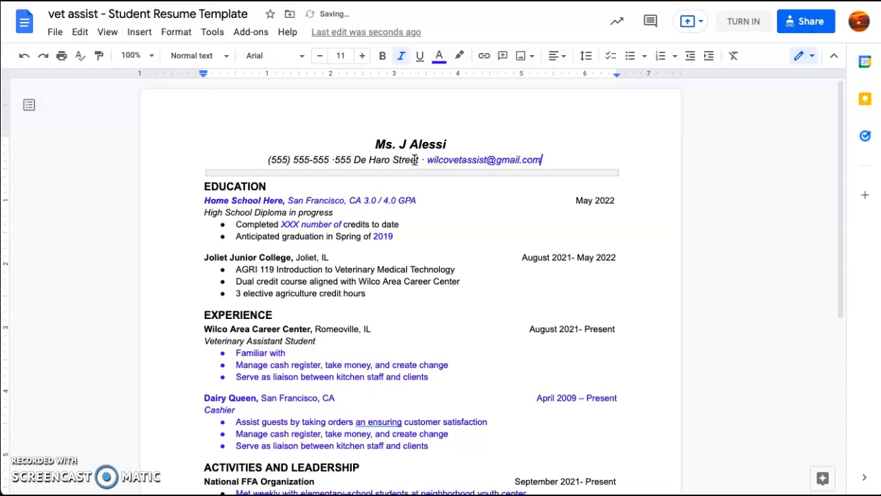
pyautogui.click(534, 156)
pyautogui.moveTo(534, 157); pyautogui.dragTo(419, 159)
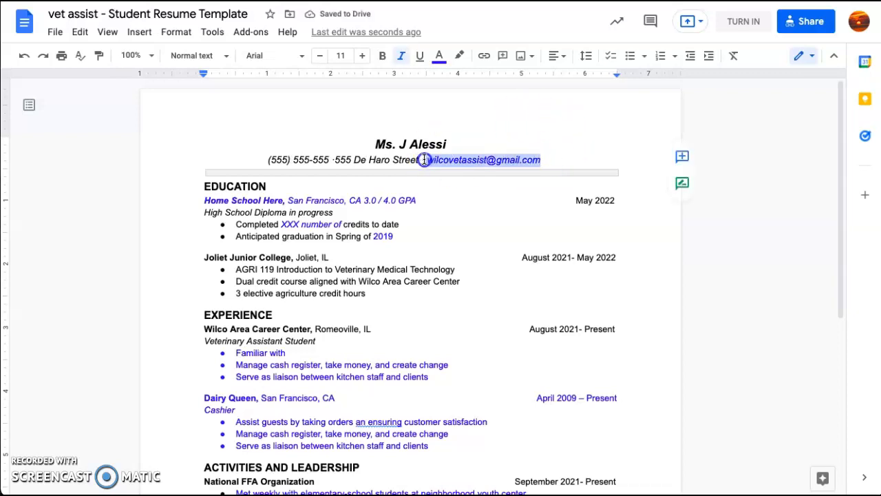
pyautogui.click(440, 55)
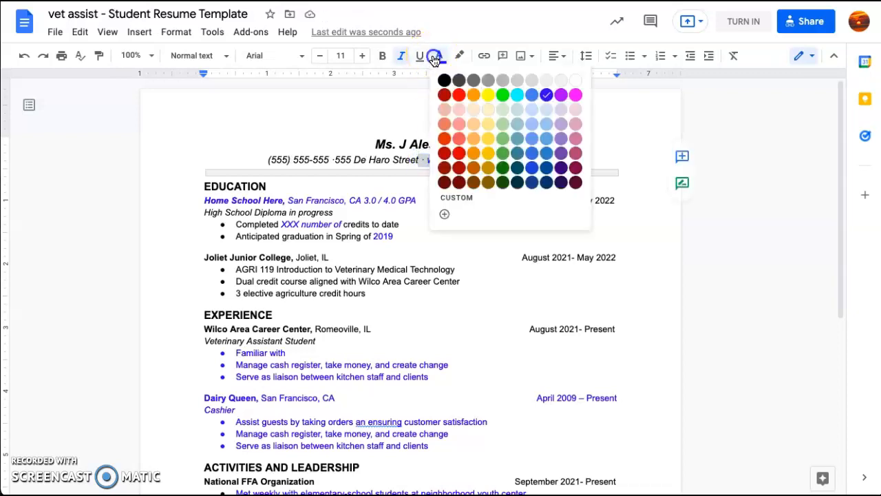
pyautogui.click(446, 79)
pyautogui.click(421, 159)
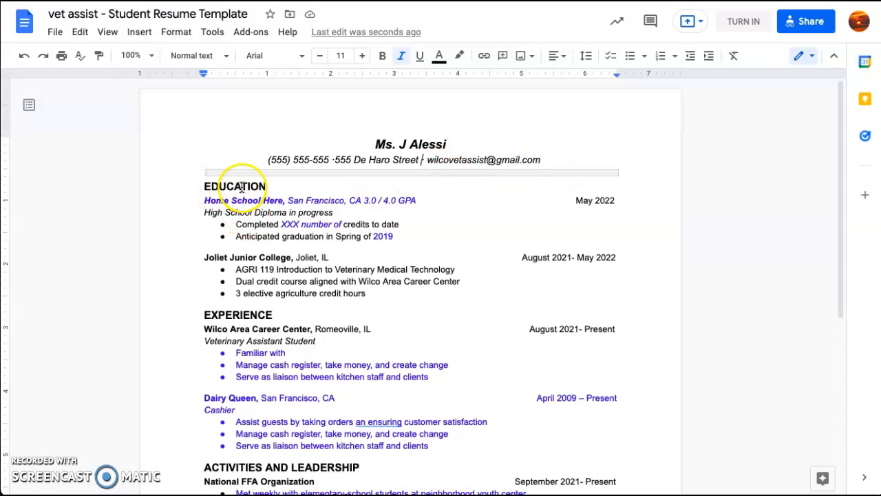
# Change 'Home School Here, San Francisco, CA' to 'Bolingbrook High School, Bolingbrook IL'
pyautogui.moveTo(205, 199); pyautogui.dragTo(282, 200)
pyautogui.write('B')
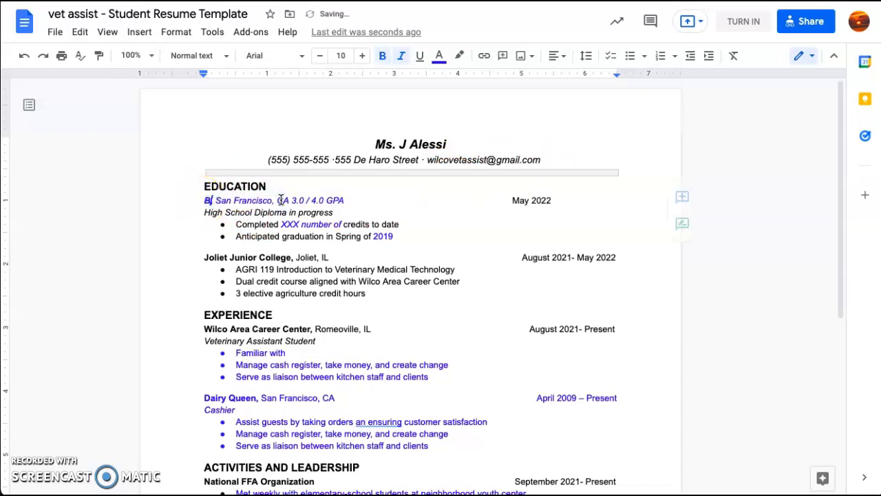
pyautogui.press('BackSpace')
pyautogui.write('C')
pyautogui.press('BackSpace')
pyautogui.write('Boling')
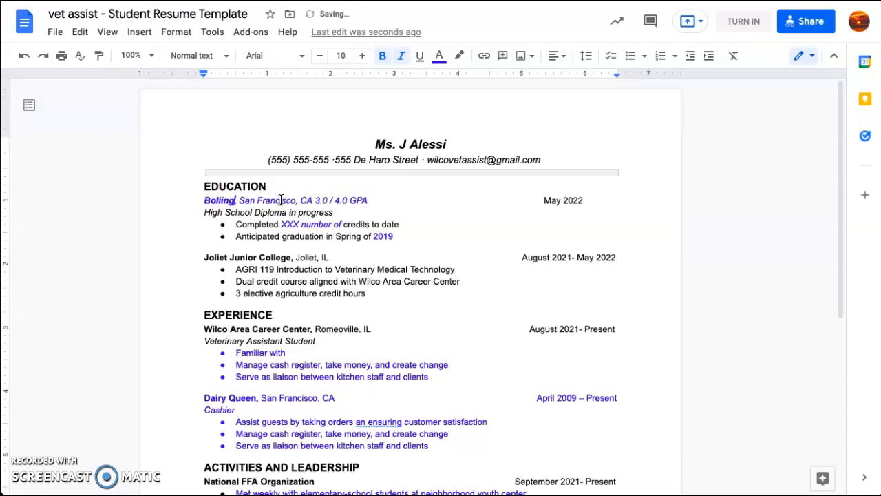
pyautogui.press('BackSpace')
pyautogui.press('BackSpace')
pyautogui.press('BackSpace')
pyautogui.press('BackSpace')
pyautogui.write('ingbrook Hi')
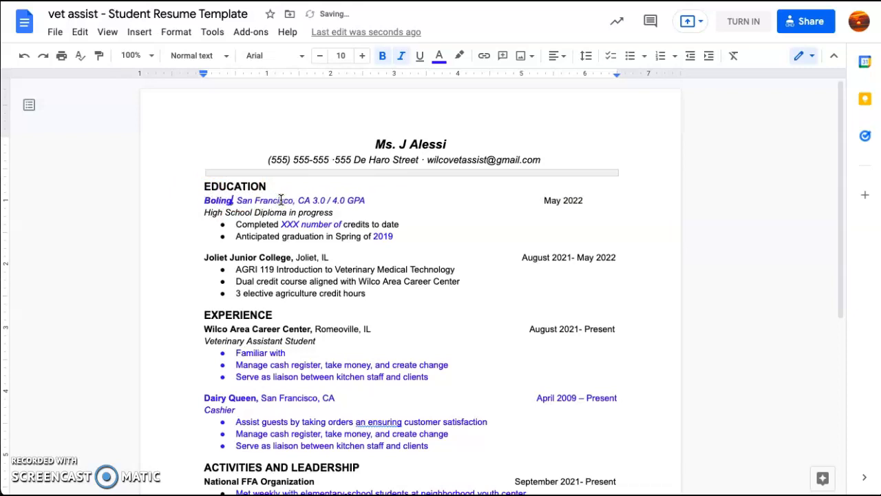
pyautogui.write('gh Sch')
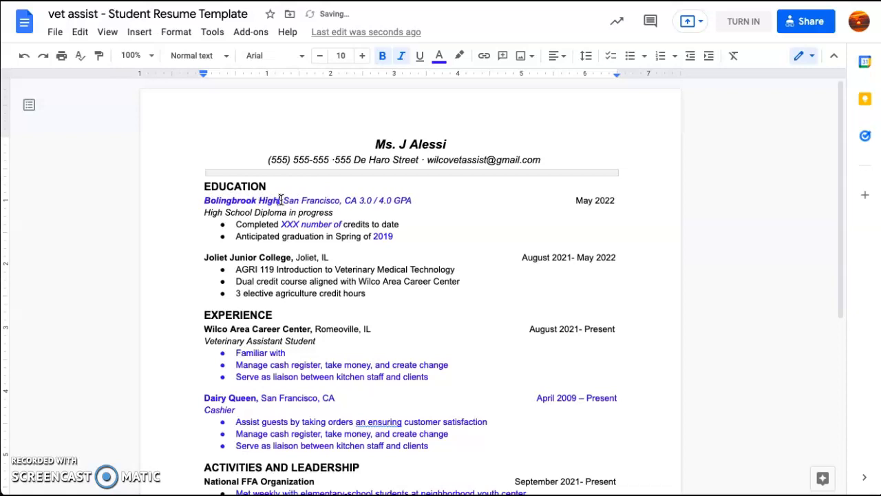
pyautogui.write('ool,')
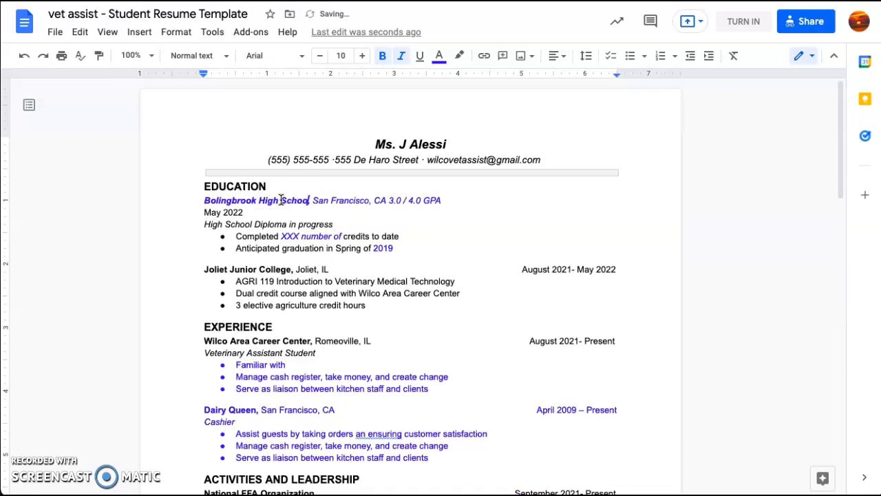
pyautogui.moveTo(371, 201); pyautogui.dragTo(318, 200)
pyautogui.write('Sch')
pyautogui.write('ool, Bolingbrook IL')
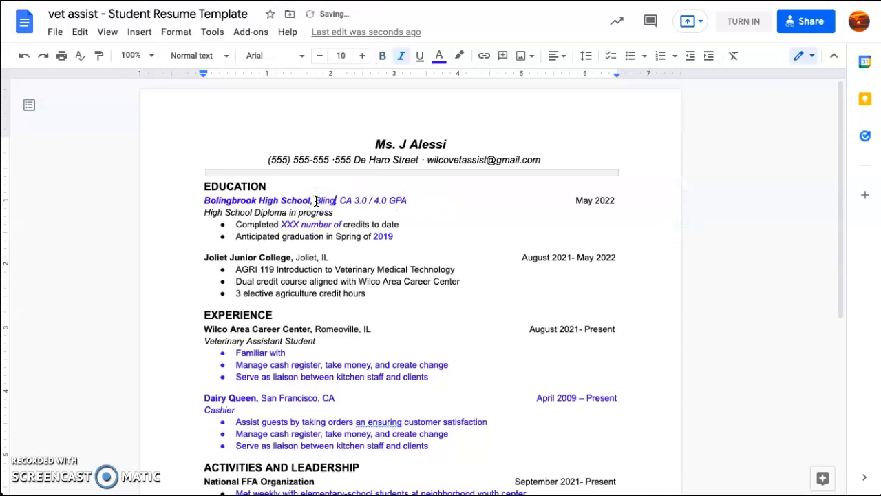
pyautogui.write(',')
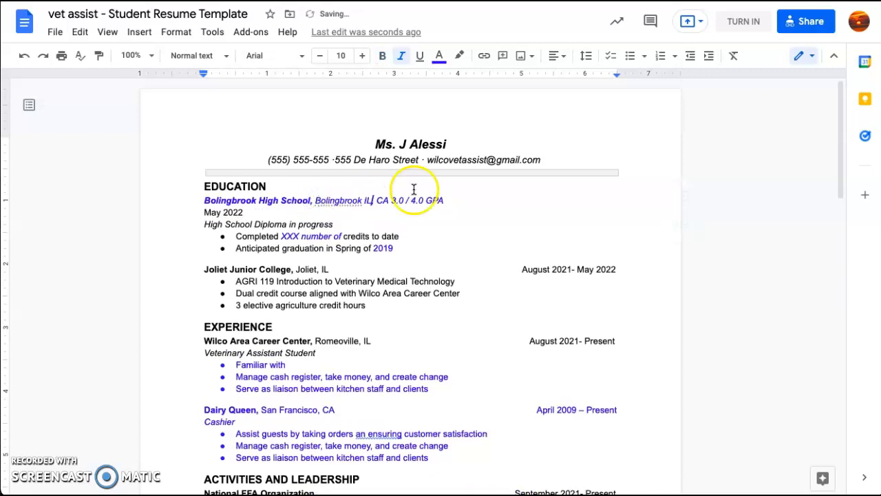
pyautogui.doubleClick(384, 199)
pyautogui.press('BackSpace')
pyautogui.press('BackSpace')
pyautogui.press('BackSpace')
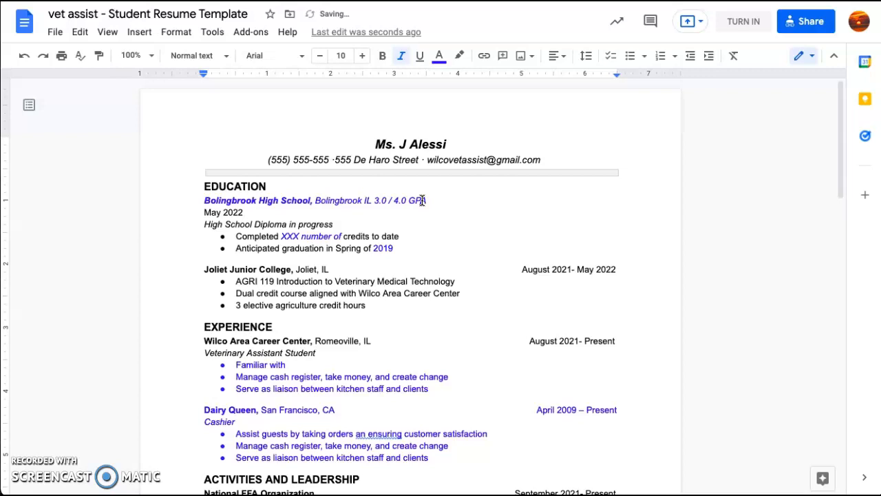
# Bring May 2022 back onto the school line, right-aligned with a tab
pyautogui.click(202, 213)
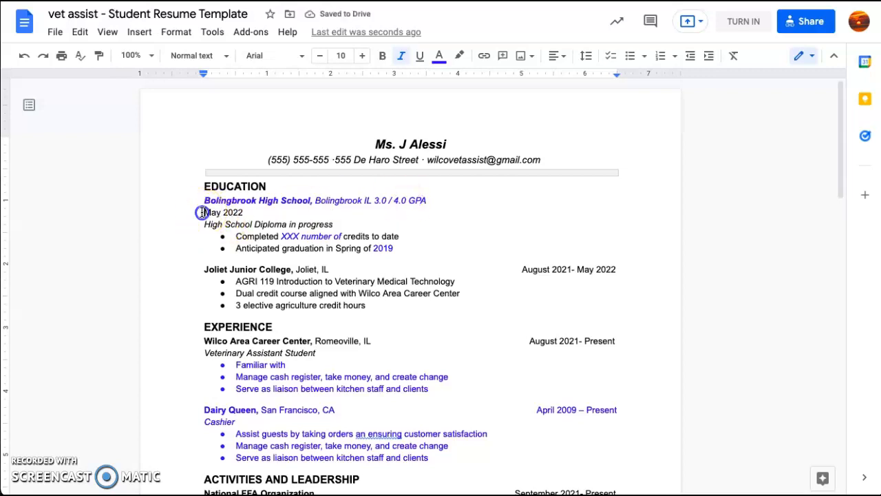
pyautogui.press('BackSpace')
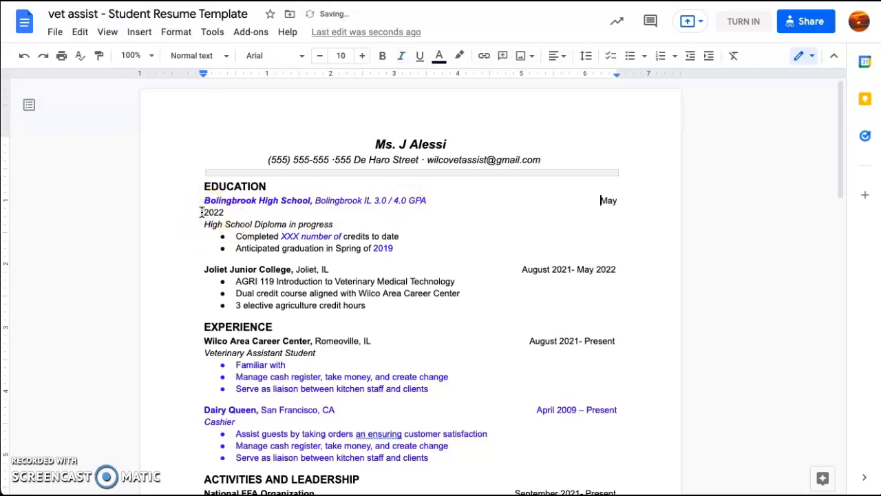
pyautogui.press('BackSpace')
pyautogui.press('BackSpace')
pyautogui.press('BackSpace')
pyautogui.press('BackSpace')
pyautogui.press('BackSpace')
pyautogui.press('BackSpace')
pyautogui.press('BackSpace')
pyautogui.press('BackSpace')
pyautogui.press('BackSpace')
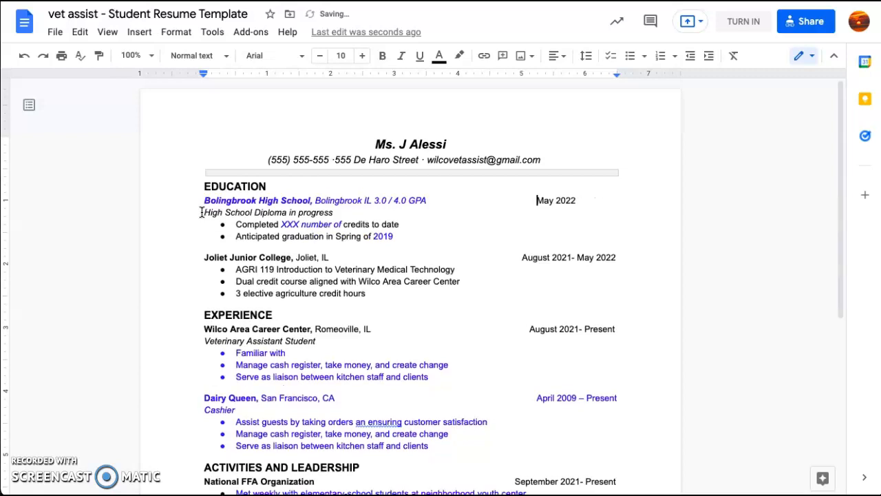
pyautogui.press('Tab')
# Replace '3.0 / 4.0 GPA' with the note 'Don't put if under 3.0 gpa'
pyautogui.moveTo(458, 200); pyautogui.dragTo(374, 200)
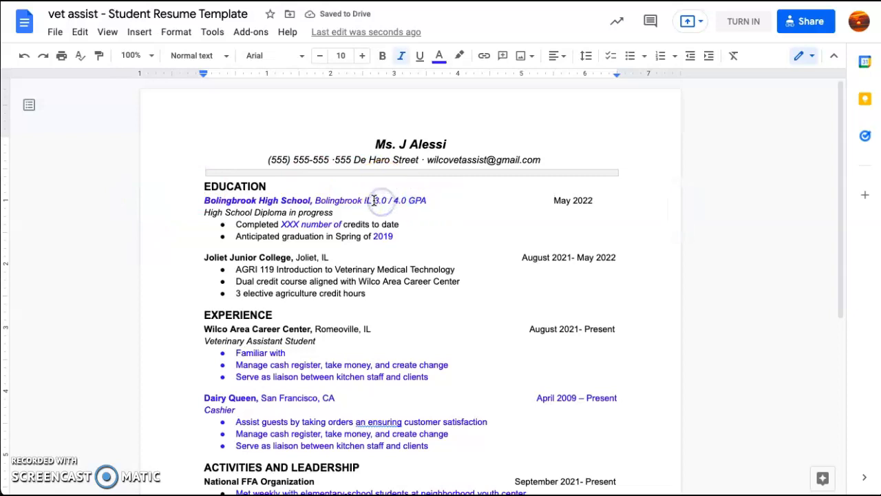
pyautogui.moveTo(434, 201); pyautogui.dragTo(426, 199)
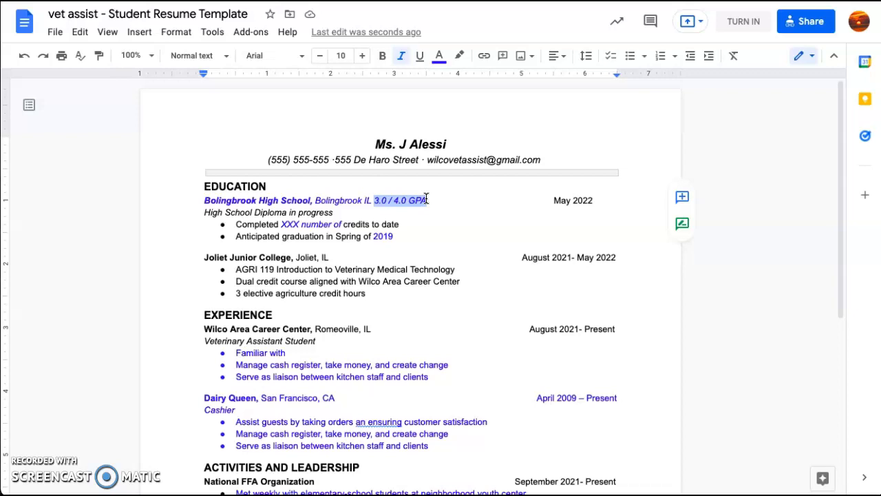
pyautogui.write("Don't put if under 3.0")
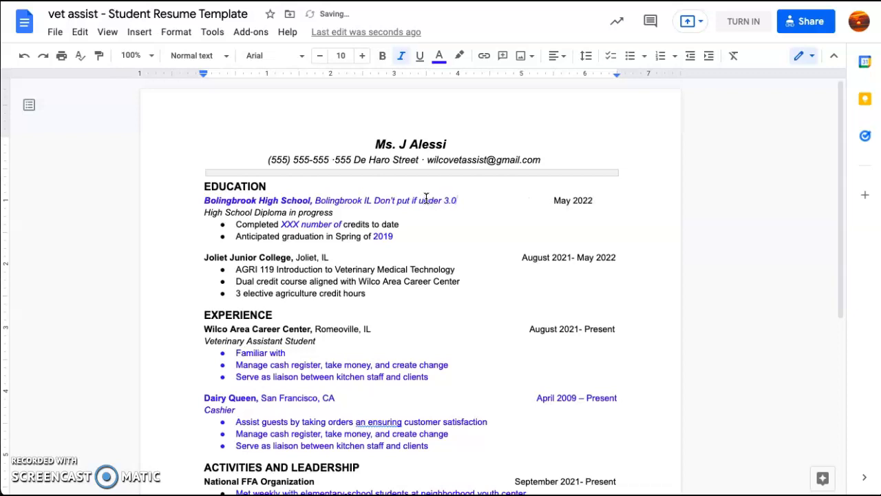
pyautogui.write(' gps')
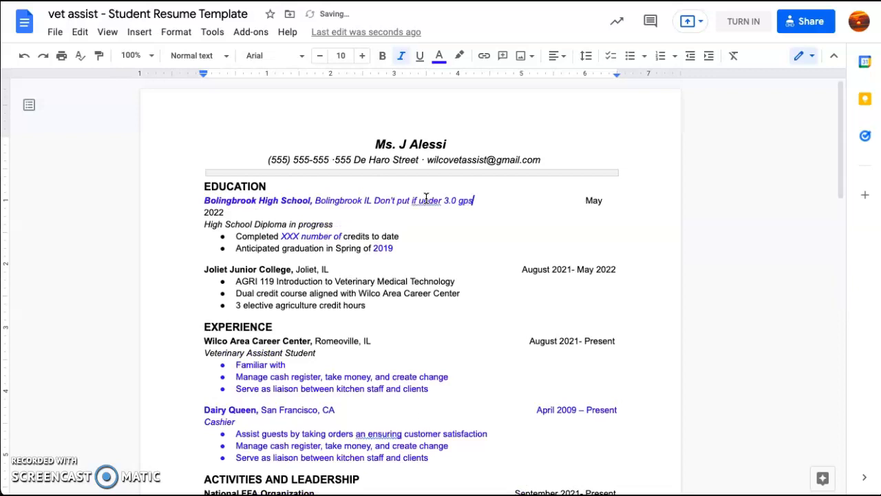
pyautogui.click(344, 225)
pyautogui.click(471, 200)
pyautogui.press('BackSpace')
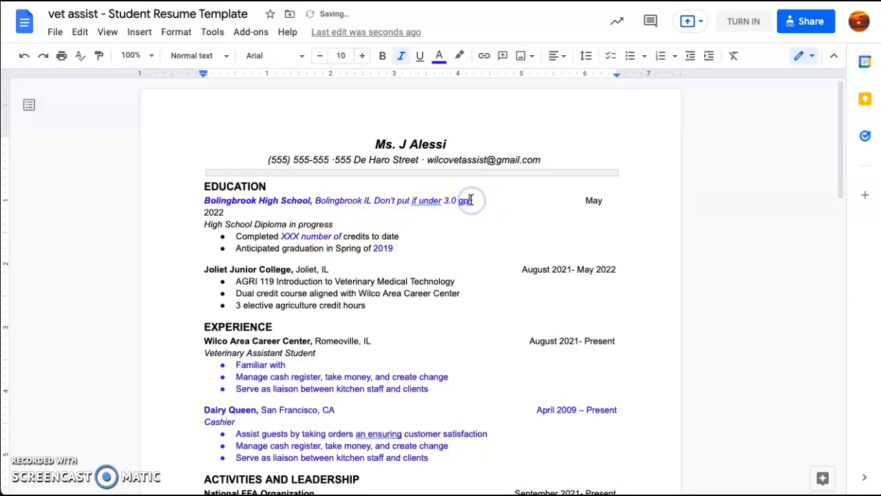
pyautogui.write('a')
# Remove a space before May 2022 so it stays on the school line
pyautogui.click(413, 236)
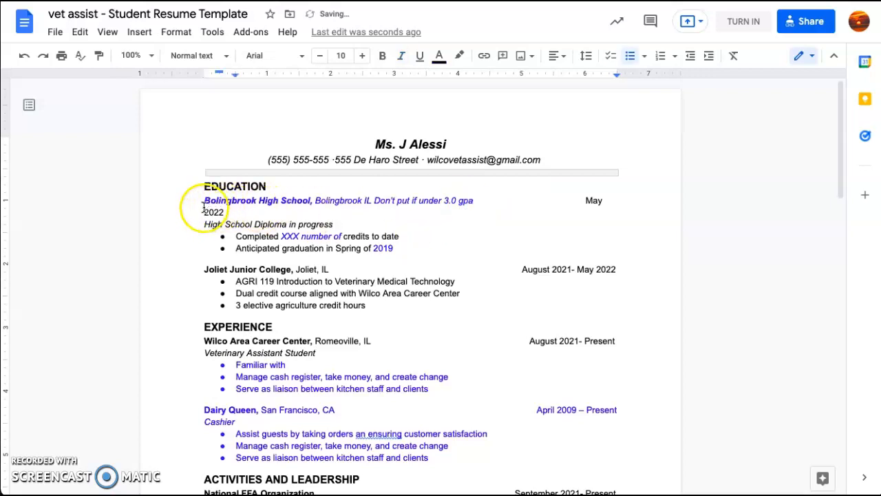
pyautogui.click(585, 200)
pyautogui.press('BackSpace')
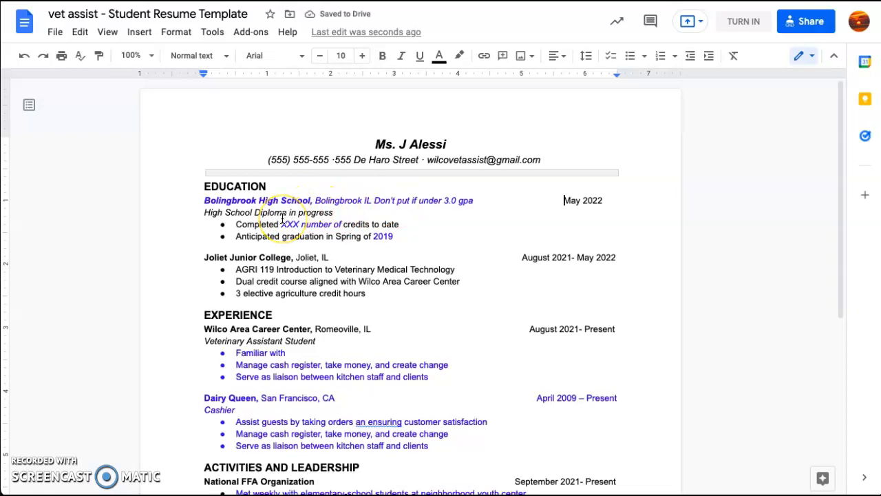
pyautogui.click(337, 208)
pyautogui.moveTo(335, 211); pyautogui.dragTo(290, 214)
pyautogui.press('BackSpace')
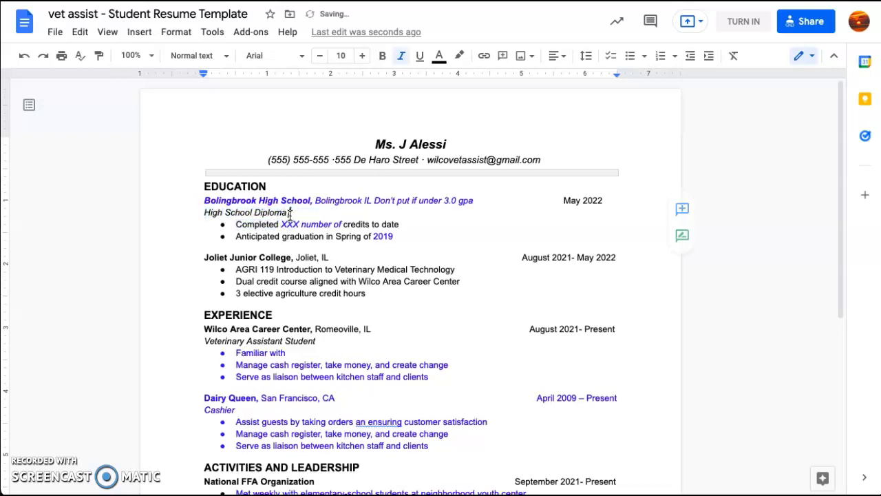
pyautogui.hotkey('ctrl', 'z')
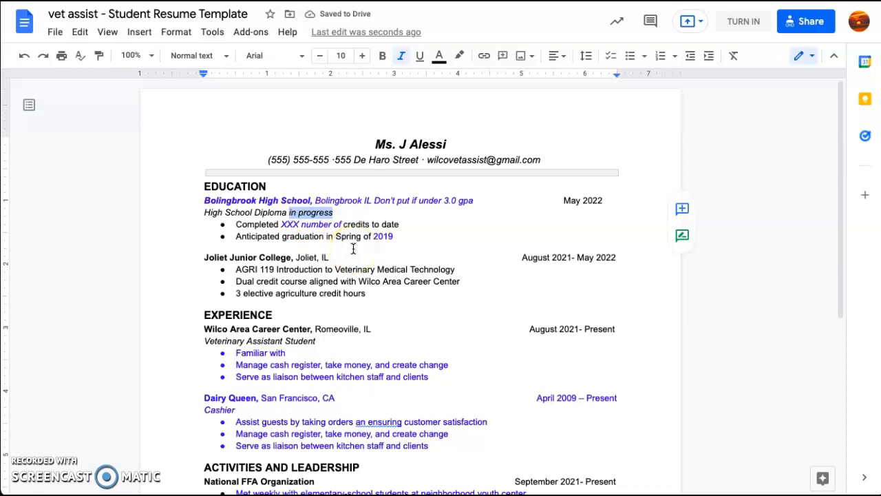
pyautogui.click(288, 224)
pyautogui.doubleClick(288, 225)
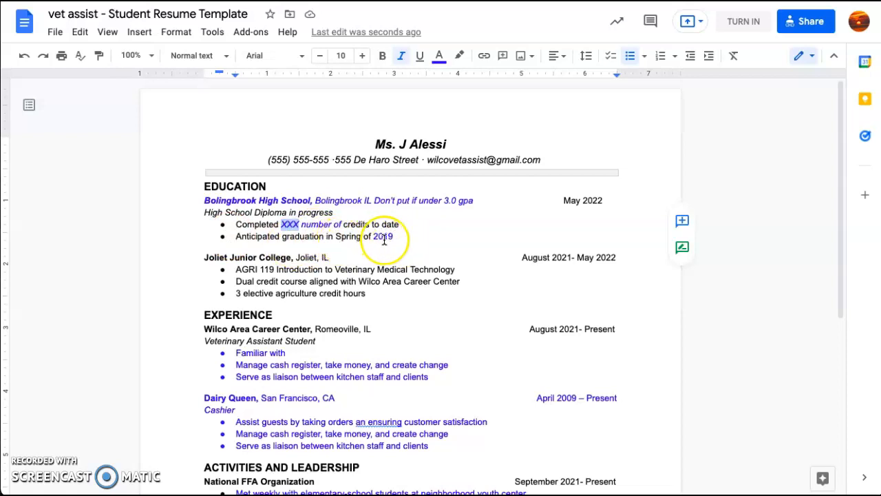
pyautogui.scroll(-2, 384, 239)
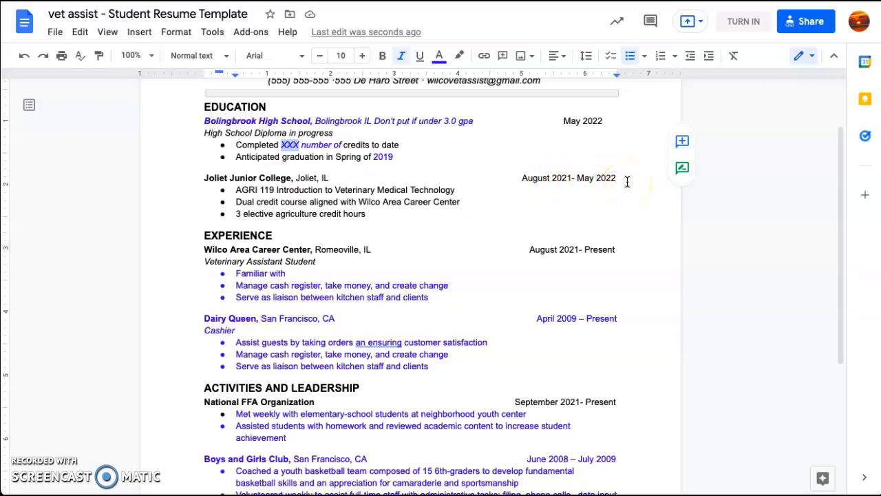
# Change the Joliet Junior College start date from 'August 2021' to 'Jan'
pyautogui.doubleClick(537, 180)
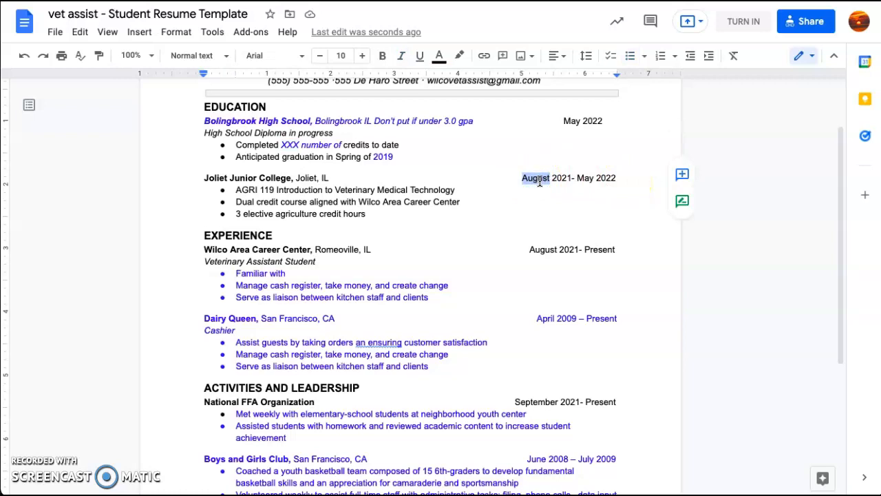
pyautogui.moveTo(568, 177); pyautogui.dragTo(521, 174)
pyautogui.write('Jan')
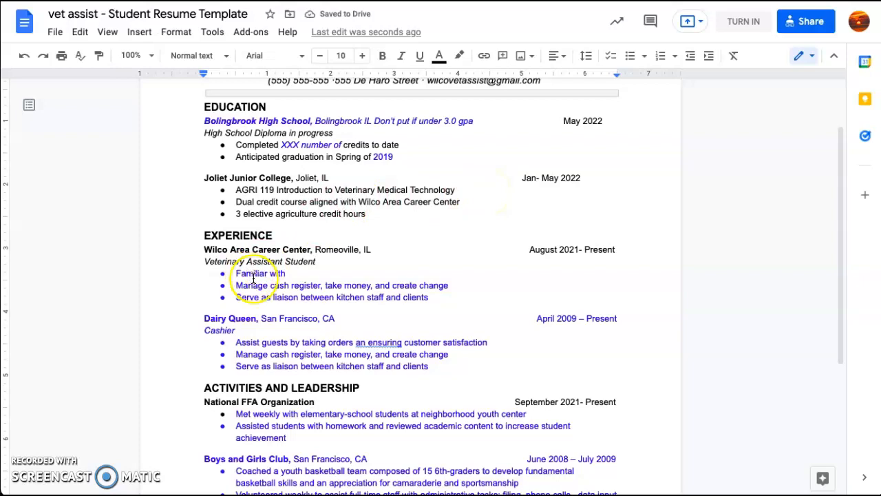
pyautogui.scroll(-1, 248, 278)
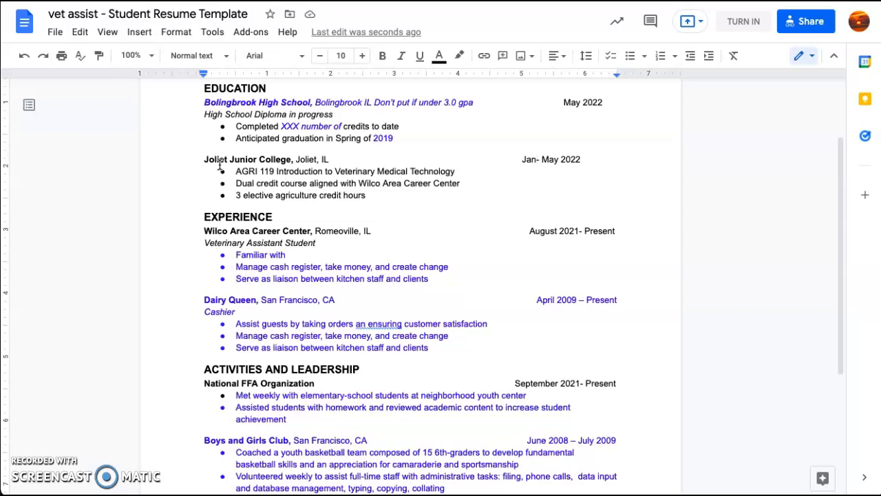
# Rewrite the first Wilco Area Career Center bullet as black 'Cared and maintained animal enclosures'
pyautogui.scroll(-2, 207, 158)
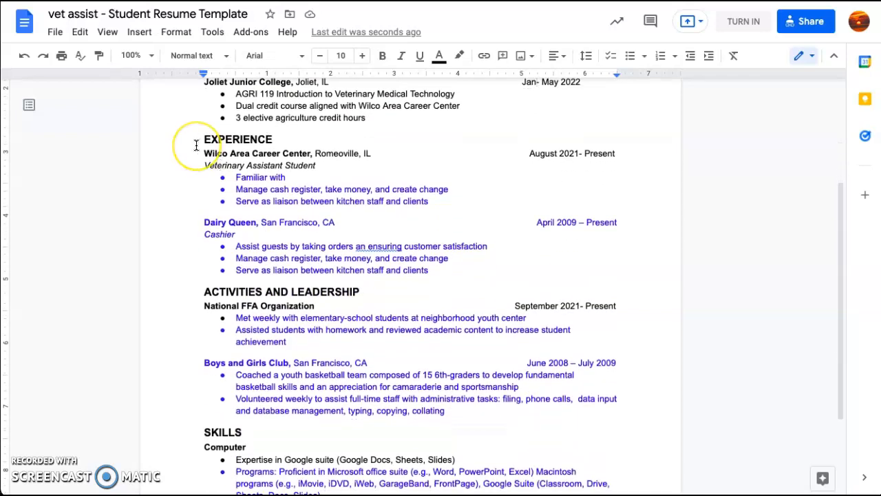
pyautogui.moveTo(203, 150); pyautogui.dragTo(551, 157)
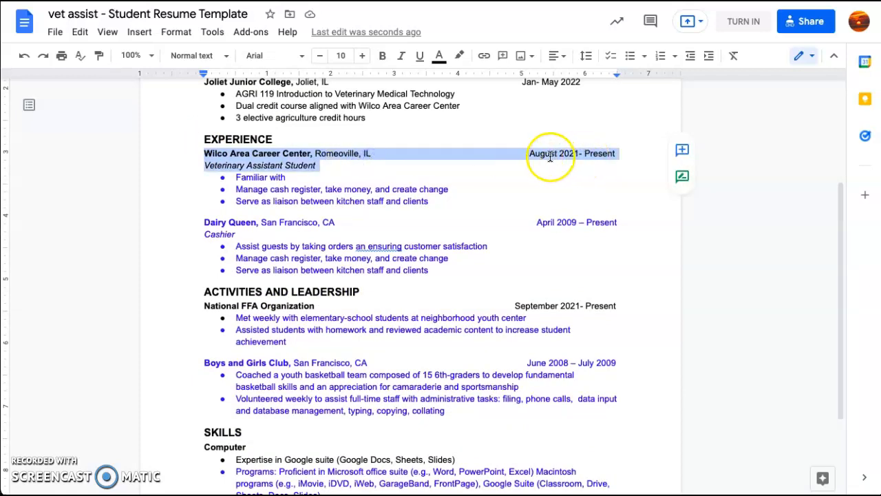
pyautogui.click(602, 153)
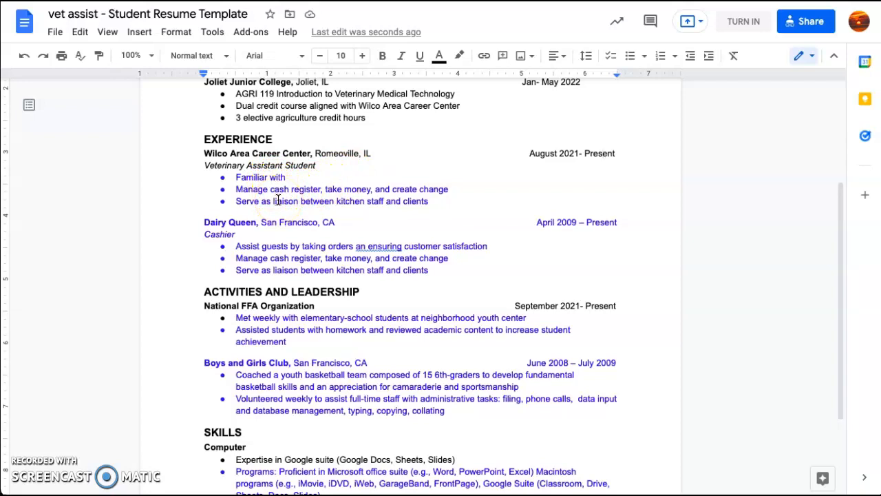
pyautogui.moveTo(286, 177); pyautogui.dragTo(237, 176)
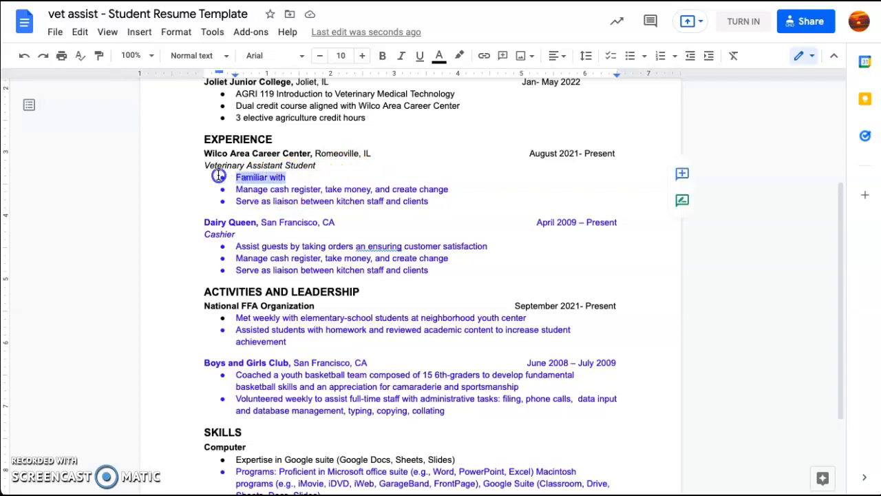
pyautogui.click(439, 55)
pyautogui.click(447, 79)
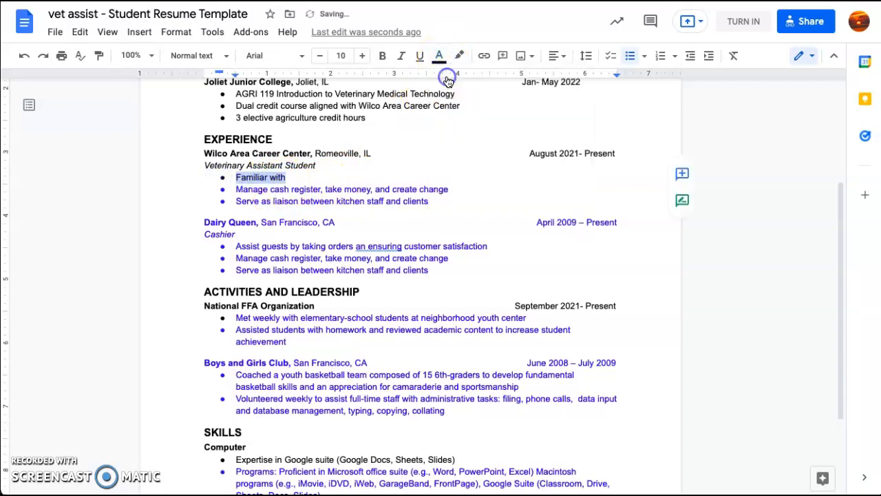
pyautogui.write('Cared and maintained')
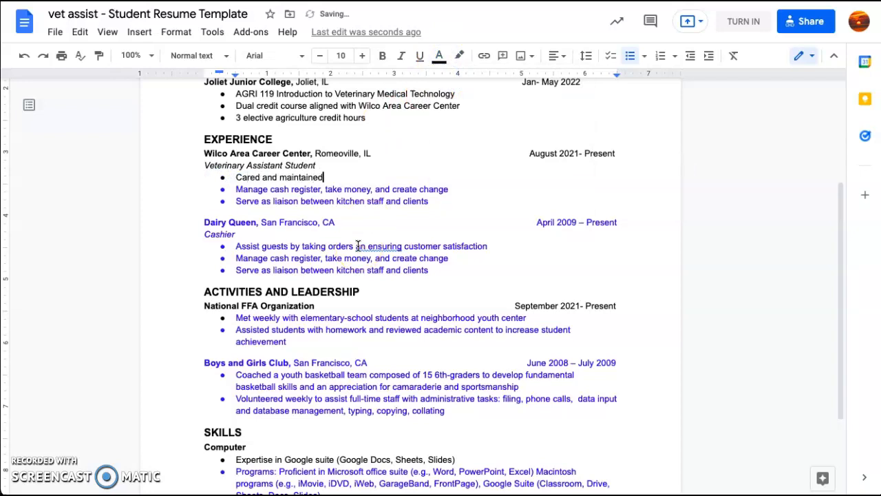
pyautogui.write(' animal enclosures')
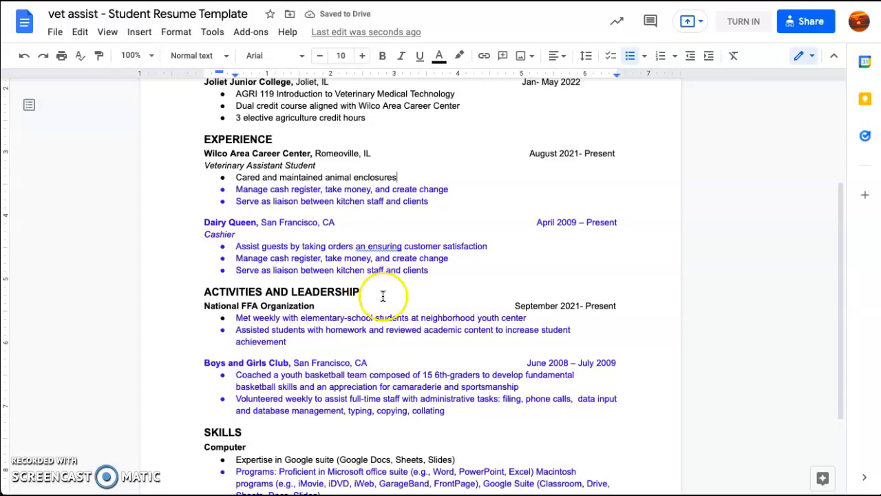
pyautogui.scroll(3, 379, 295)
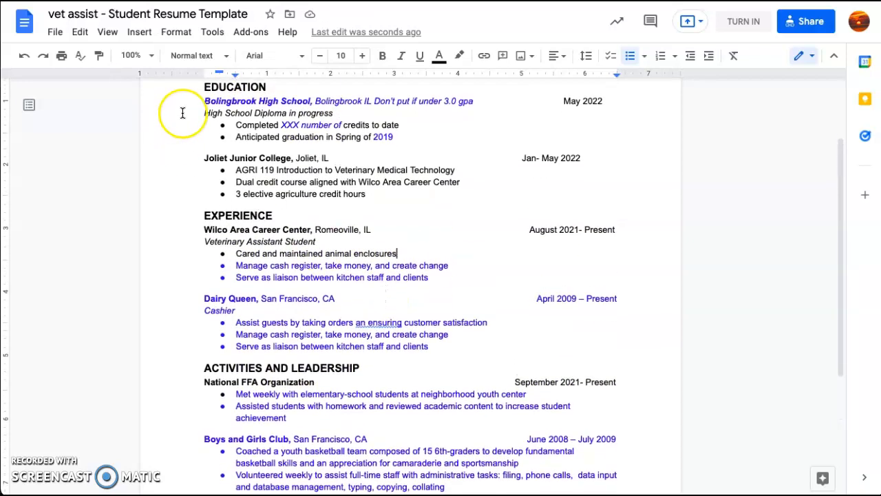
# Recolour 'Bolingbrook High School, Bolingbrook' from blue to black
pyautogui.tripleClick(345, 108)
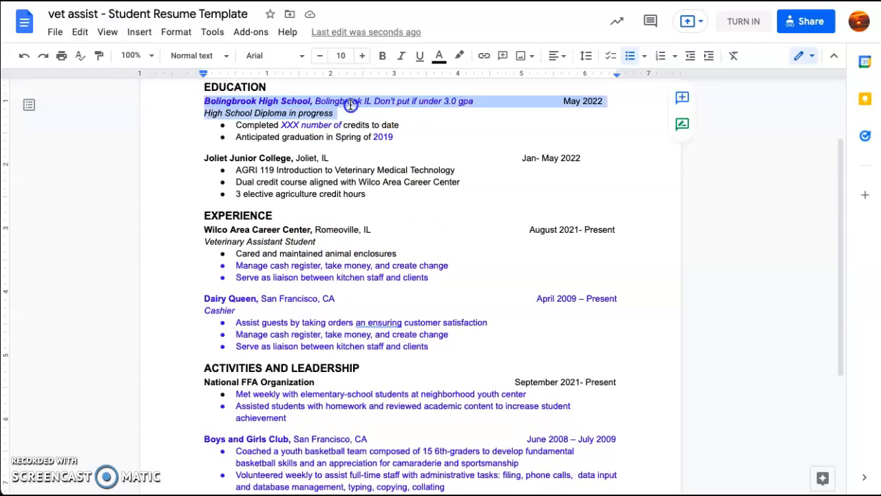
pyautogui.keyDown('shift'); pyautogui.click(361, 102); pyautogui.keyUp('shift')
pyautogui.click(438, 55)
pyautogui.click(443, 80)
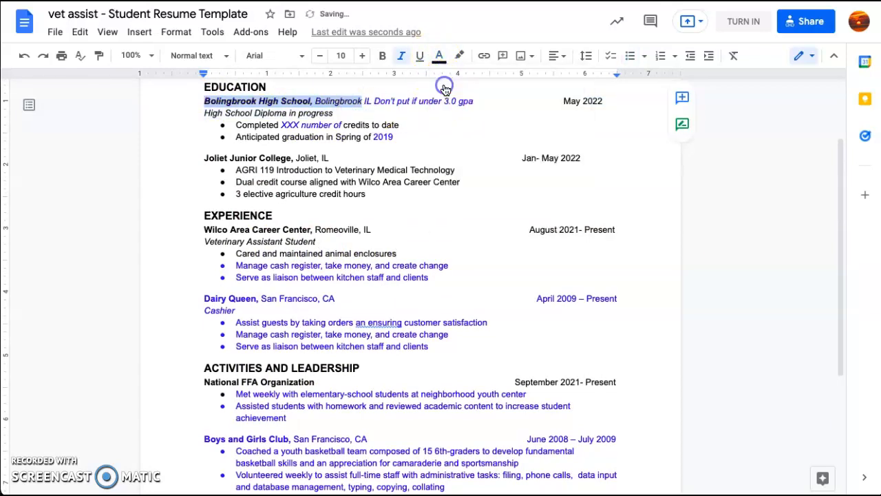
pyautogui.click(454, 227)
pyautogui.scroll(-3, 453, 227)
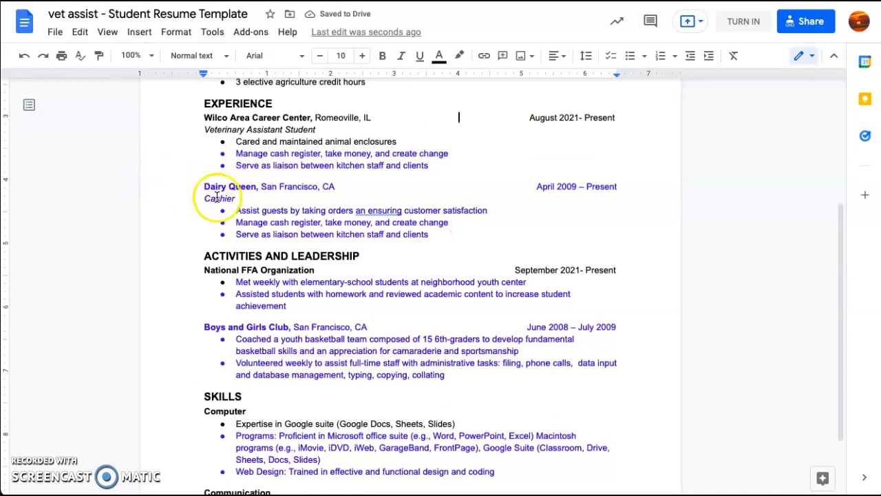
# Replace 'Dairy Queen' with 'Babysitter' in the second Experience entry
pyautogui.click(555, 221)
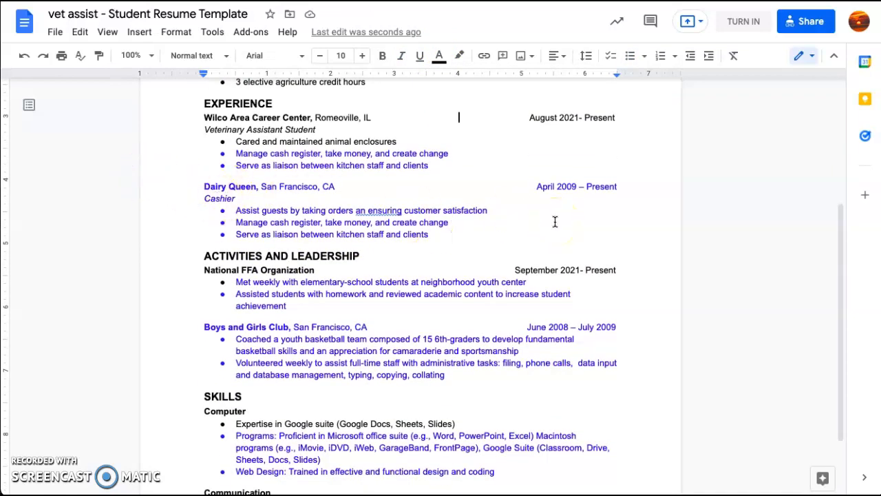
pyautogui.click(257, 186)
pyautogui.moveTo(217, 187); pyautogui.dragTo(204, 187)
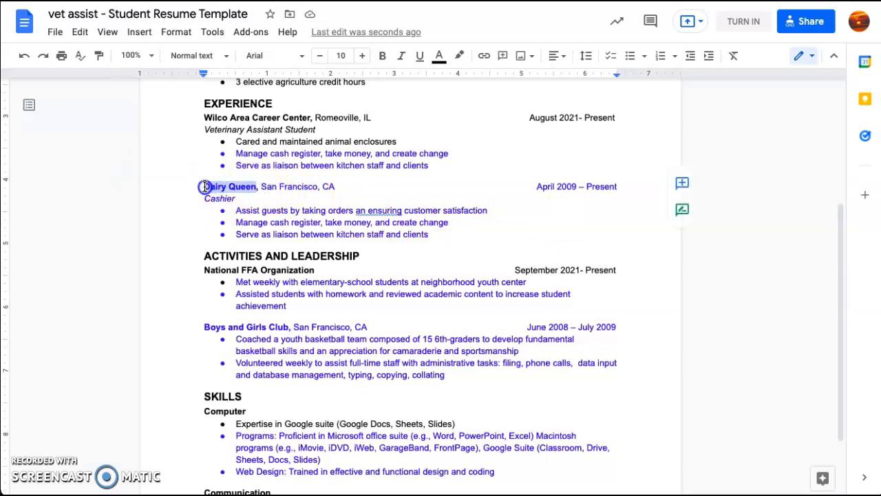
pyautogui.write('Babysitter')
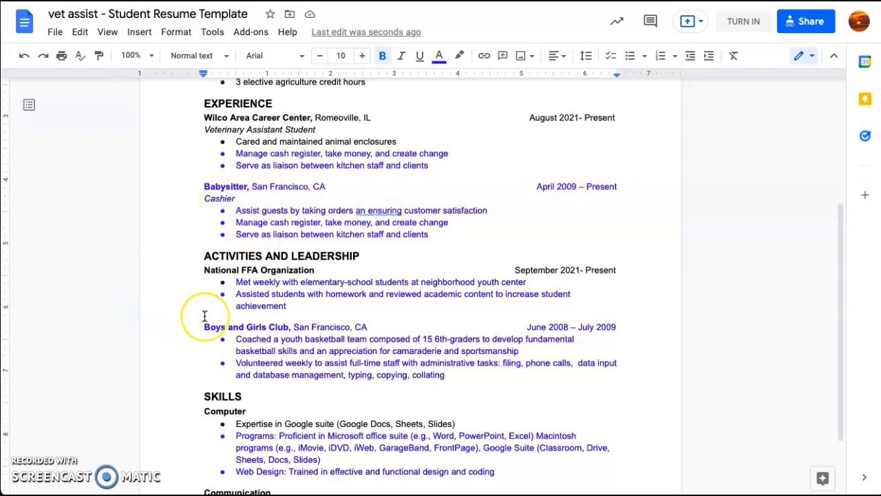
pyautogui.scroll(-1, 203, 315)
pyautogui.scroll(-1, 205, 316)
pyautogui.scroll(2, 227, 263)
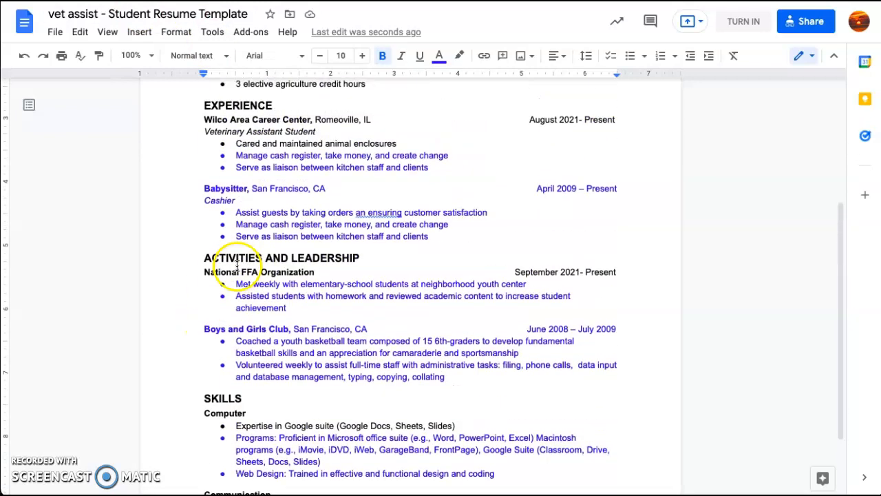
pyautogui.scroll(-1, 239, 155)
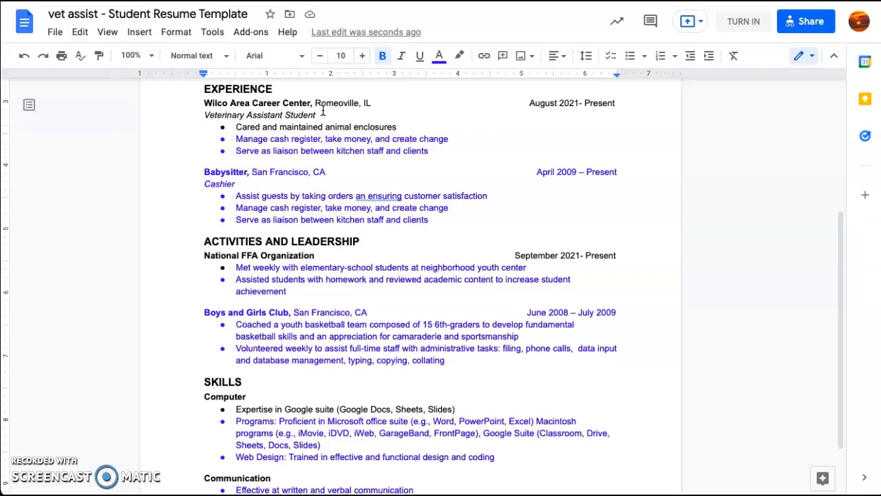
pyautogui.scroll(-1, 309, 124)
pyautogui.click(291, 138)
pyautogui.scroll(-1, 290, 138)
pyautogui.click(205, 177)
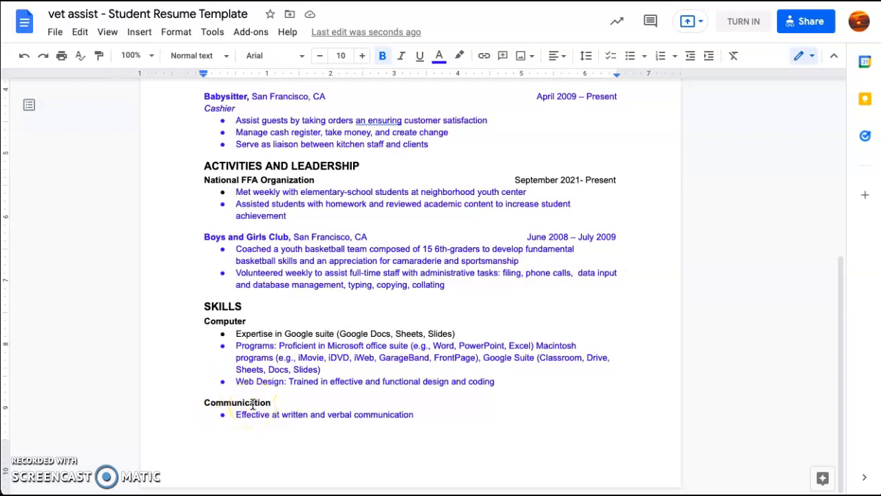
# Insert a new bullet after the Communication bullet: 'Bilingual speak multiple languages including American Sign language'
pyautogui.click(423, 410)
pyautogui.press('Return')
pyautogui.write('Bilingual sp')
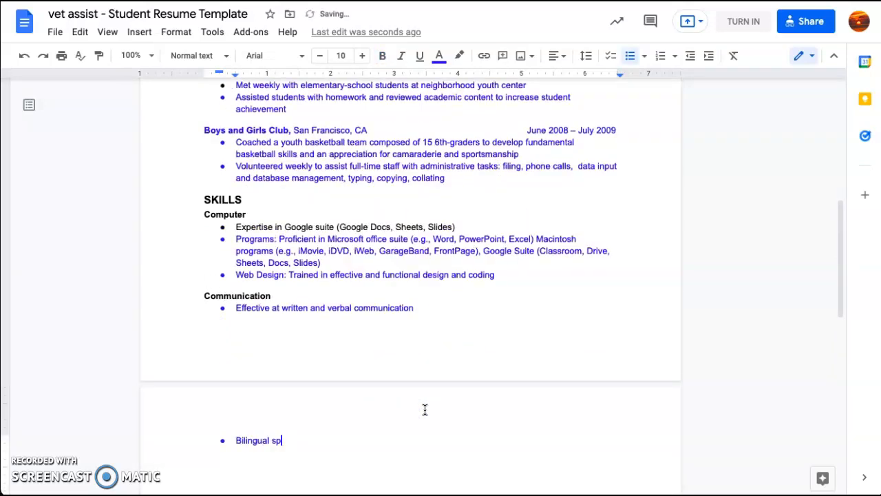
pyautogui.write('eak mult')
pyautogui.press('Tab')
pyautogui.write('inclu')
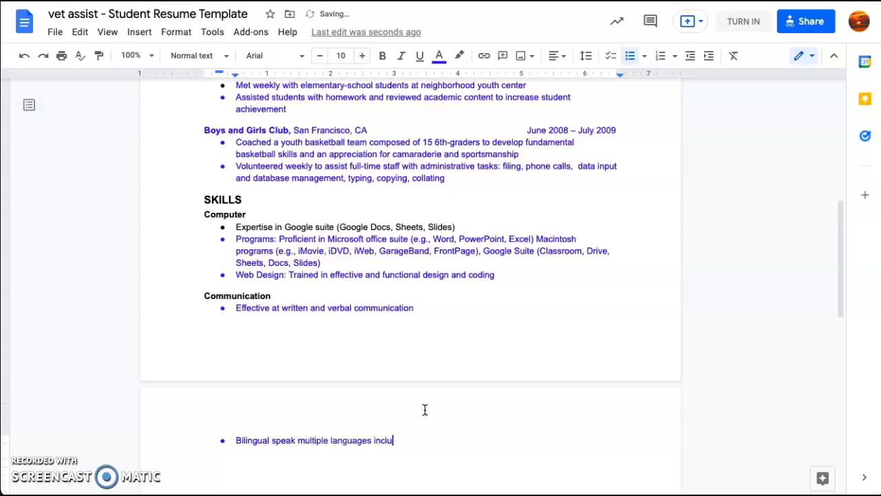
pyautogui.write('ding American Sign language')
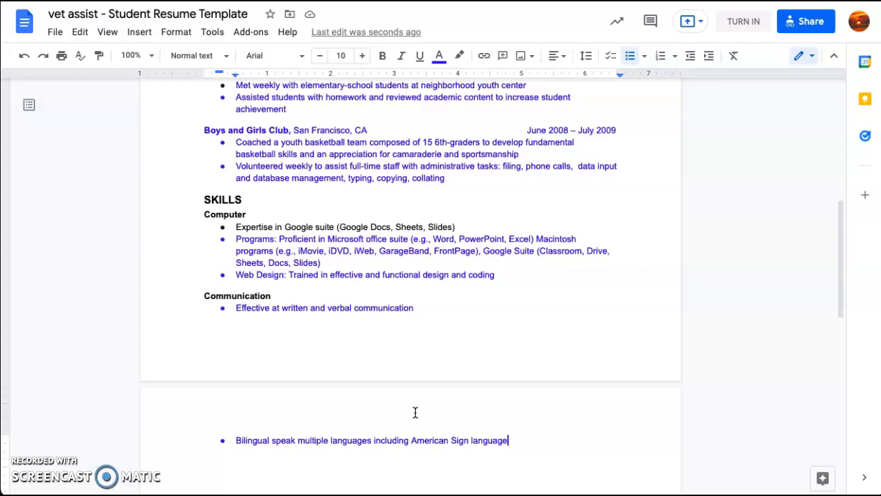
pyautogui.scroll(2, 415, 413)
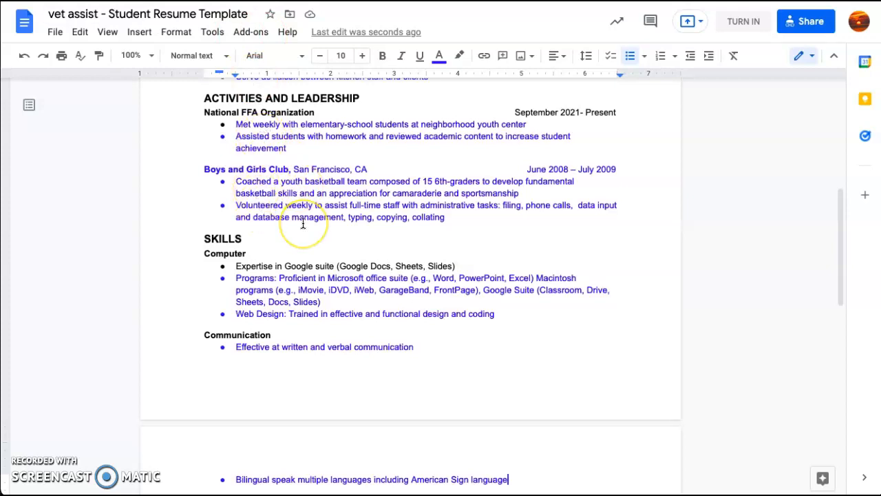
pyautogui.scroll(5, 303, 223)
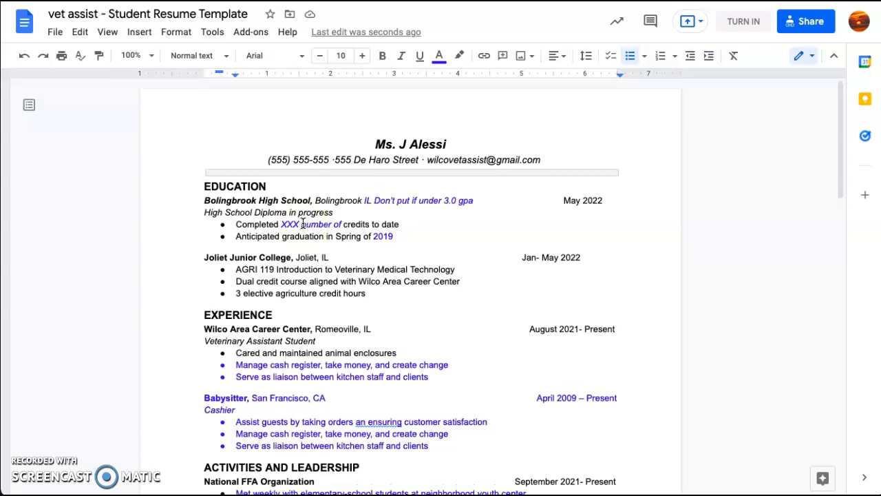